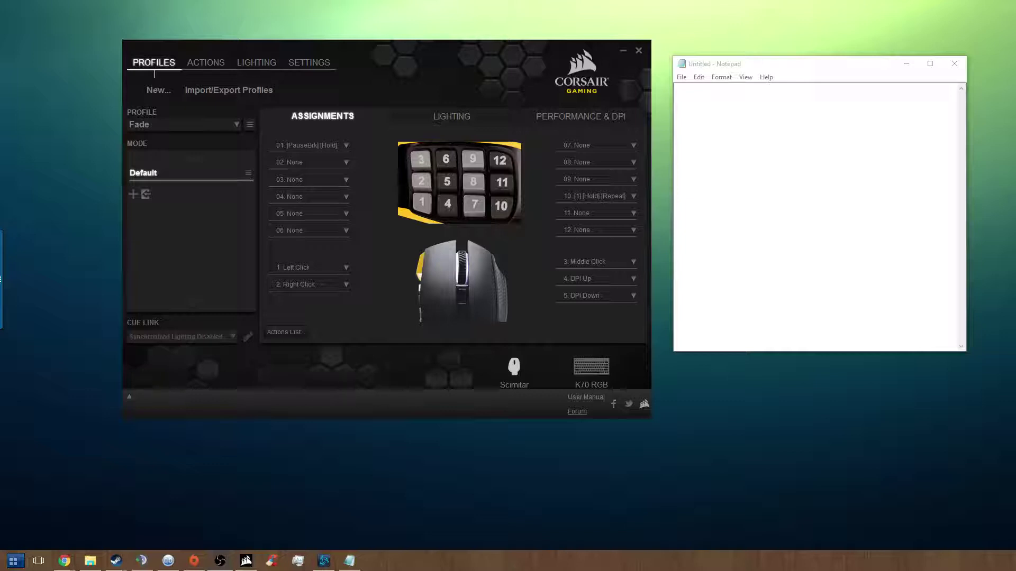
Focus the empty Notepad page and hold button 10 to fill it with repeated 1s
click(824, 202)
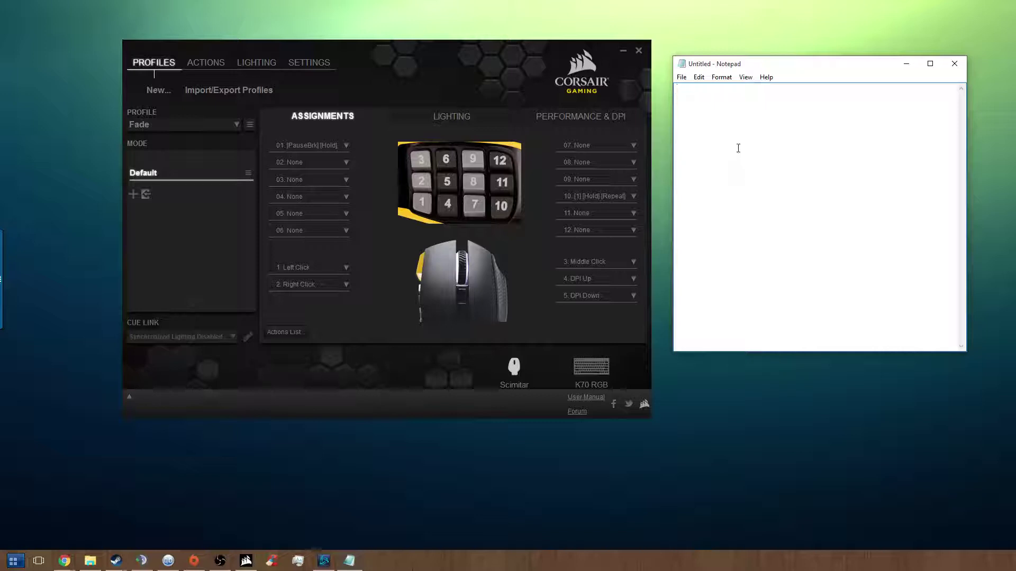
click(608, 196)
click(580, 196)
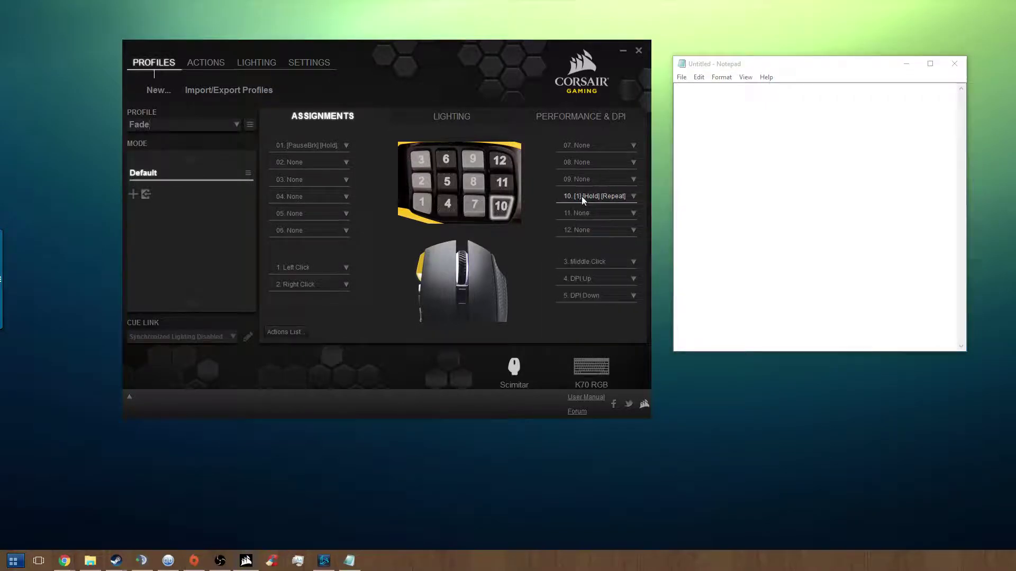
click(604, 197)
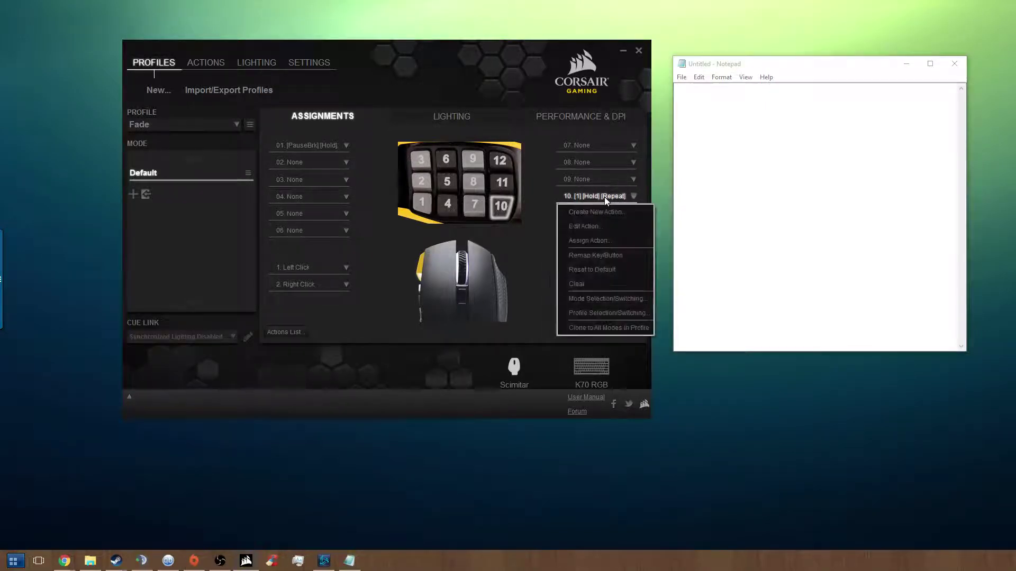
click(605, 197)
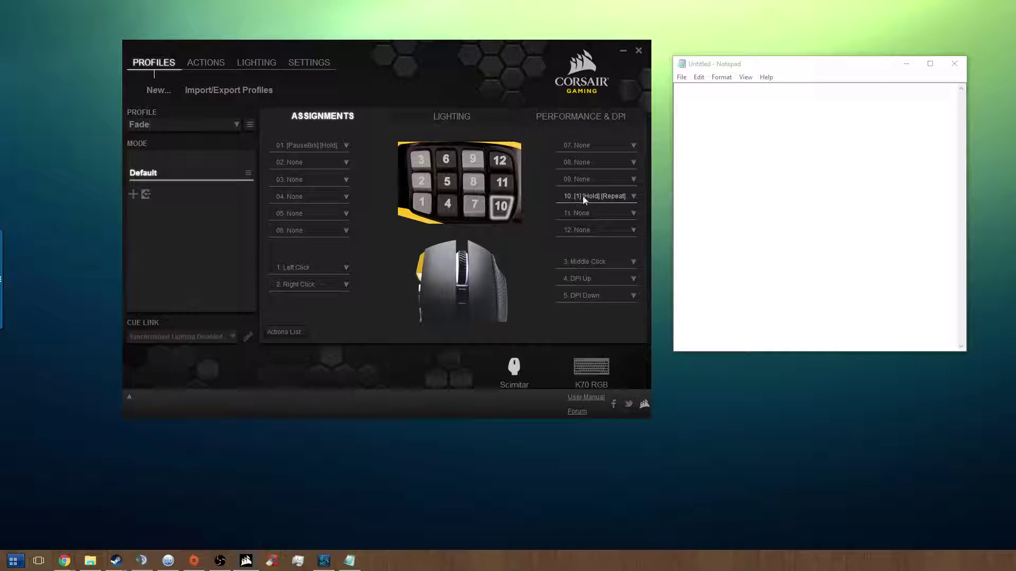
click(742, 110)
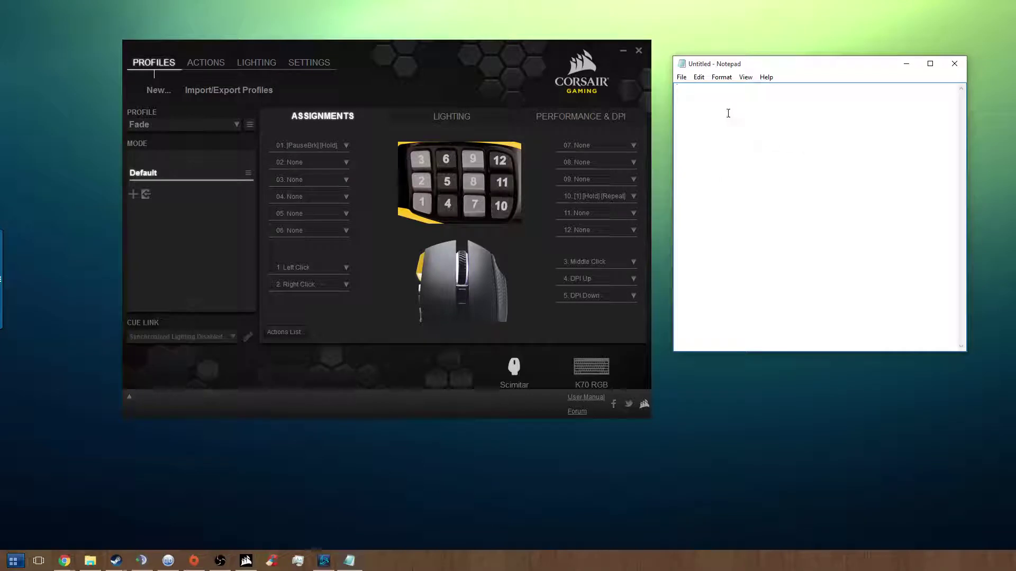
text(1111111111111111111111111111111111111111111111111111111111111111111111111111111111111111111111111111111111111111111111111111111111111111111111111111111111111111111111111111111111111111111111111111111111111111111111111111111111111111111111111111111111111111111111111111111111111111111111111111111111111111111111111111111111111111111111111111111111111111111111111111111111111111111111111111111111111111111111111111111111111111111111111111111111111111111111111111111111111111111111111)
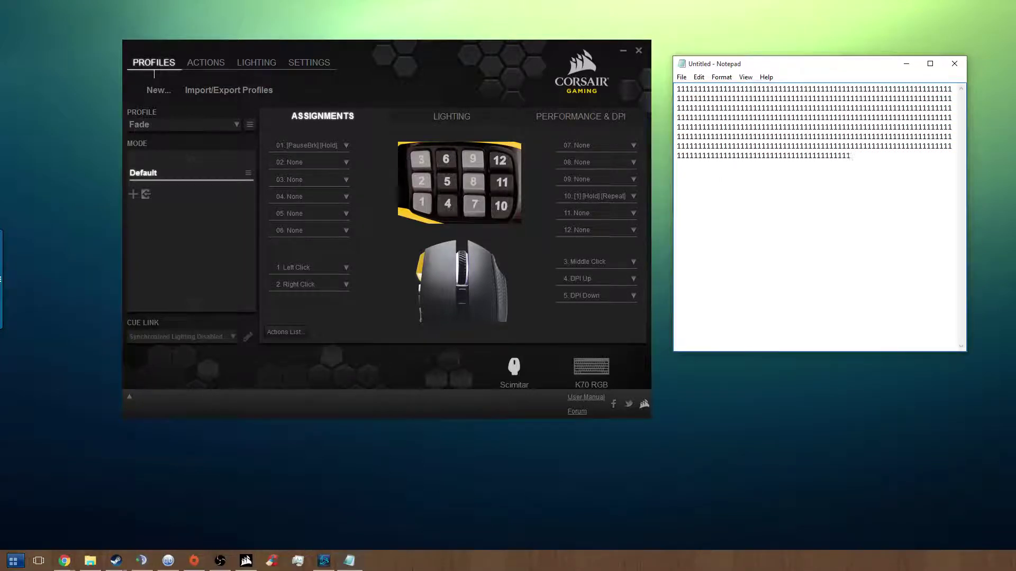
text(1111111111111111111111111111111111111111111111111111111111111111111111111111111111111111111111111111111111111111111111111111111111111111111111111111111111111111111111111111111111111111111111111111111111111111111111111111111111111111111111111111111111111111111111111111111111111111111111111111111111111111111111111111111111111111111111111111111111111111111111111111111111111111111111111111111111111111111111111111111111111111111111111111111111111111111111111111111111111111111111111111111111111111111111111111111111111111111111111111111111111111111111111111111111111111111111111111111111111111111111111111111111111111111111111111111111111111111111111111111111111111111111111111111111111111111111111111111111111111111111111111111111111111111111111111111111111111111111111111111111111111111111111111111111111111111111111111111111111111111111111111111111111111111111111111111111111111111111111111111111111111111111111111111111111111111111111111111111111111111111111111111111111111111111111111111111111111111111111111111111111111111111111111111111111111111111111111111111111111111111111111111111111111111111111111111111111111111111111111111111111111111111111111111111111111111111111111111111111111111111111111111111111111111111111111111111111111111111111111111111111111111111111111111111111111111111111111111111111111111111111111111111111111111111111111111111111111111111111111111111111111111111111111111111111111111111111111111111111111111111111111111111111111111111111111111111111111111111111111111111111111111111111111111111111111111111111111111111111111111111111111111111111111111111111111111111111111111111111111111111111111111111111111111111111111111111111111111111111111111111111111111111111111111111111111111111111111111111111111111111111111111111111111111111111111111111111111111111111111111111111111111111111111111111111111111111111111111111111111111111111111111111111111111111111111111111111111111111111111111111111111111111111111111111111111111111111111111111111111111111111111111111111111111111111111111111111111111111111111111111111111111111111111111111111111111111111111111111111111111111111111111111111111111111111111111111111111111111111111111111111111111111111111111111111111111111111111111111111111111111111111111111111111111111111111111111111111111111111111111111111111111111111111111111111111111111111111111111111111111111111111111111111111111111111111111111111111111111111111111111111111111111111111111111111111111111111111111111111111111111111111111111111111111111111111111111111111111111111111111111111111111111111111111111111111111111111111111111111111111111111111111111111111111111111111111111111111111111111111111111111111111111111111111111111111111111111111111111111111111111111111111111111111111111111111111111111111111111111111111111111111111111111111111111111111111111111111111111111111111111111111111111111111111111111111111111111111111111111111111111111111111111111111111111111111111111111111111111111111111111111111111111111111111111111111111111111111111111111111111111111111111111111111111111111111111111111111111111111111111111111111111111111111111111111111111111111111111111111111111111111111111111111111111111111111111111111111111111111111111111111111111111111111111111111111111111111111111111111111111111111111111111111111111111111111111111111111111111111111111111111111111111111111111111111111111111111111111111111111111111111111111111111111111111111111111111111111111111111111111111111111111111111111111111111111111111111111111111111111111111111111111111111111111111111111111111111111111111111111111111111111111111111111111111111111111111111111111111111111111111111111111111111111111111111111111111111111111111111111111111111111111111111111111111111111111111111111111111111111)
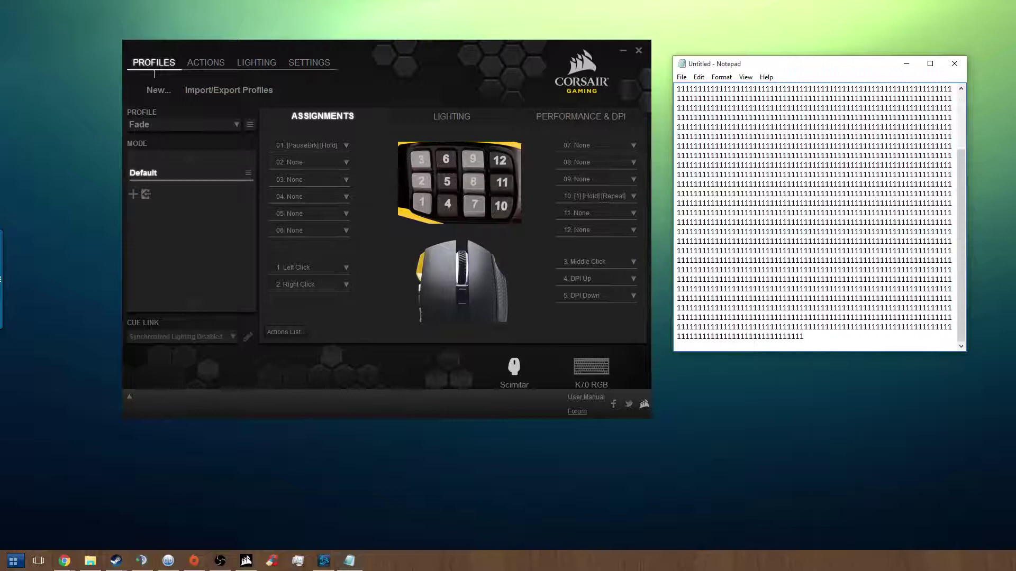
text(111111111111111111111111111111111111111111111)
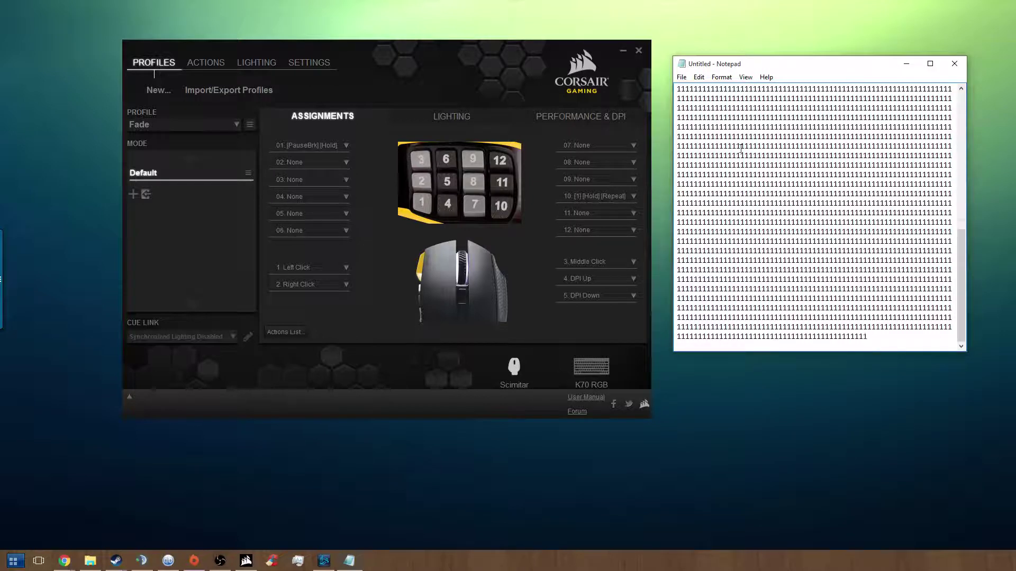
text(111111111111111111111111111111111111111111111111111111111111111111111111111111111111111111111111111111111111111111111111111111111111111111111111111111111111111111111111111111111111111111111111111111111111111111111111111111111111111111111111111111111111111111111111111111111111111111111111111111111111111111111111111111111111111111111111111111111111111111111111111111111111111111111111111111111111111111111111111111111111111111111111111111111111111111111111111111111111111111111111111111111111111111111111111111111111111111111111111111111111111111111111111111111111111111111111111111111111111111111111111111111111111111111111111111111111111111111111111111111111111111111111111111111111111111111111111111111111111111111111111111111111111111111111111111111111111111111111111111111111111111111111111111111111111111111111111111111111111111111111111111111111111111111111111111111111111111111111111111111111111111111111111111111111111111111111111111111111111111111111111111111111111111111111111111111111111111111111111111111111111111111111111111111111111111111111111111111111111111111111111111111111111111111111111111111111111111111111111111111111111111111111111111111111111111111111111111111111111111111111111111111111111111111111111111111111111111111111111111111111111111111111111111111111111111111111111111111111111111111111111111111111111111111111111111111111111111111111111111111111111111111111111111111111111111111111111111111111111111111111111111111111111111111111111111111111111111111111111111111111111111111111111111111111111111111111111111111111111111111111111111111111111111111111111111111111111111111111111111111111111111111111111111111111111111111111111111111111111111111111111111111111111111111111111111111111111111111111111111111111111111111111111111111111111111111111111111111111111111111111111111111111111111111111111111111111111111111111111111111111111111111111111111111111111111111111111111111111111111111111111111111111111111111111111111111111111111111111111111111111111111111111111111111111111111111111111111111111111111111111111111111111111111111111111111111111111111111111111111111111111111111111111111111111111111111111111111111111111111111111111111111111111111111111111111111111111111111111111111111111111111111111111111111111111111111111111111111111111111111111111111111111111111111111111111111111111111111111111111111111111111111111111111111111111111111111111111111111111111111111111111111111111111111111111111111111111111111111111111111111111111111111111111111111111111111111111111111111111111111111111111111111111111111111111111111111111111111111111111111111111111111111111111111111111111111111111111111111111111111111111111111111111111111111111111111111111111111111111111111111111111111111111111111111111111111111111111111111111111111111111111111111111111111111111111111111111111111111111111111111111111111111111111111111111111111111111111111111111111111111111111111111111111111111111111111111111111111111111111111111111111111111111111111111111111111111111111111111111111111111111111111111111111111111111111111111111111111111111111111111111111111111111111111111111111111111111111111111111111111111111111111111111111111111111111111111111111111111111111111111111111111111111111111111111111111111111111111111111111111111111111111111111111111111111111111111111111111111111111111111111111111111111111111111111111111111111111111111111111111111111111111111111111111111111111111111111111111111111111111111111111111111111111111111111111111111111111111111111111111111111111111111111111111111111111111111111111111111111111111111111111111111111111111111111111111111111111111111111111111111111111111111111111111111111111111111111111111111111111111111111111111111111111111111111111111111111111111111111111111111111111111111111111111111111111111111111111111111111111111111111111111111111111111111111111111111111111111111111111111111111111111111111111111111111111111111111111111111111111111111111111111111111111111111111111111111111111111111111111111111111111111111111111111111111111111111111111111111111111111111111111111111111111111111111111111111111111111111111111111111111111111111111111111111111111111111111111111111111111111111111111111111111111111111111111111111111111111111111111111111111111111111111111111111111111111111111111111111111111111111111111111111111111111111111111111111111111111111111111111111111111111111111111111111111111111111111111111111111111111111111111111111111111111111111111111111111111111111111111111111111111111111111111111111111111111111111111111111111111111111111111111111111111111111111111111111111111111111111111111111111111111111111111111111111111111111111111111111111111111111111111111111111111111111111111111111111111111111111111111111111111111111111111111111111111111111111111111111111111111111111111111111111111111111111111111111111111111111111111111111111111111111111111111111111111111111111111111111111111111111111111111111111111111111111111111111111)
text(11111111111111111111111111111111)
Clear all the 1s with Ctrl+A and Backspace, then hold button 10 to refill the page
key(ctrl+a)
key(BackSpace)
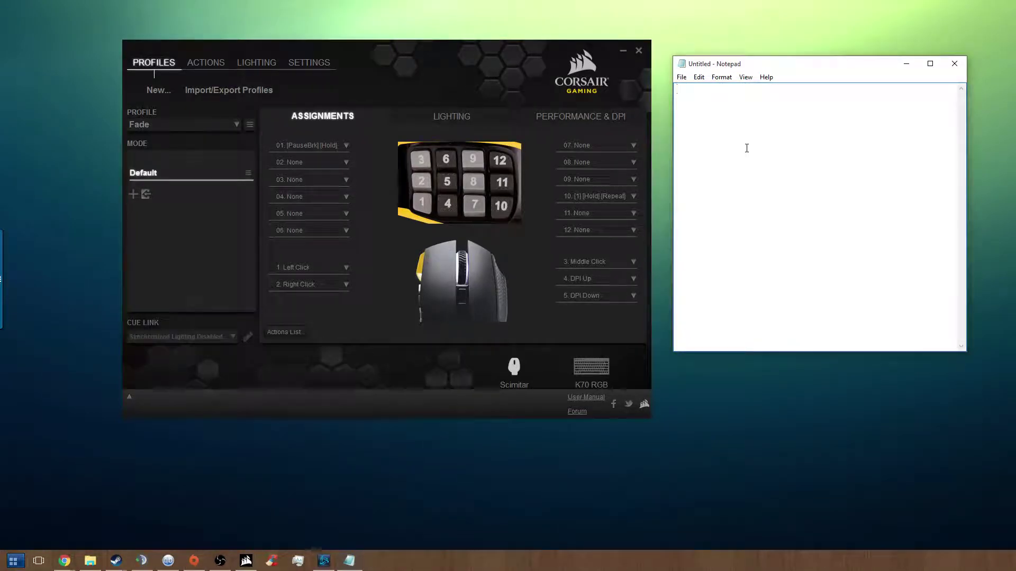
text(1111111111111111111111111111111111111111111111111111111111111111111111111111111111111111111111111111111111111111111111111111111111111111111111111111111111111111111111111111111111111111111111111111111111111111111111111111111111111111)
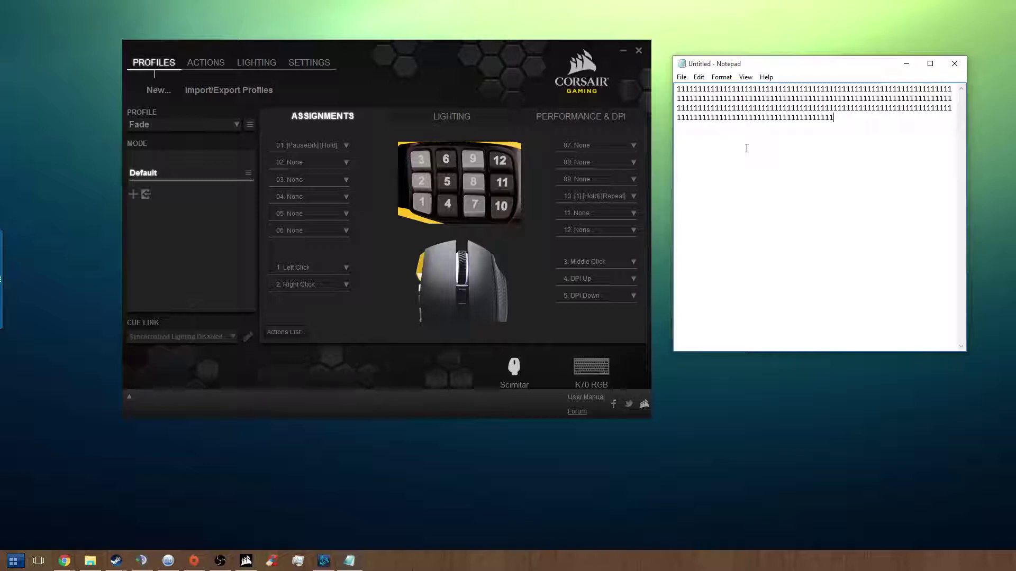
text(111111111111111111111111111111111111111111111111111111111111111111111111111111111111111111111111111111111111111111111111111111111111111111111111111111111111111111111111111111111111111111111111111111111111111111111111111111111111111111111111111111111111111111111111111111111111111111111111111111111111111111111111111111111111111111111111111111111111111111111111111111111111111111111111111111111111111111111111111111111111111111111111111111111111111111111111111111111111111111111111111111111111111111111111111111111111111111111111111111111111111111111111111111111111111111111111111111111111)
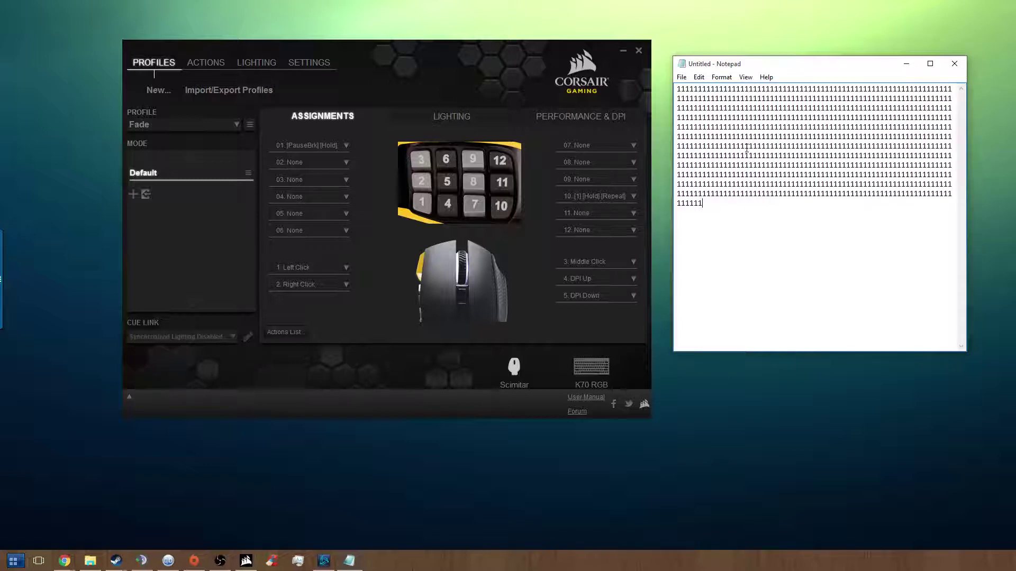
Open button 10's [1] [Hold] [Repeat] macro in the Actions Editor and examine each part of its name
click(602, 199)
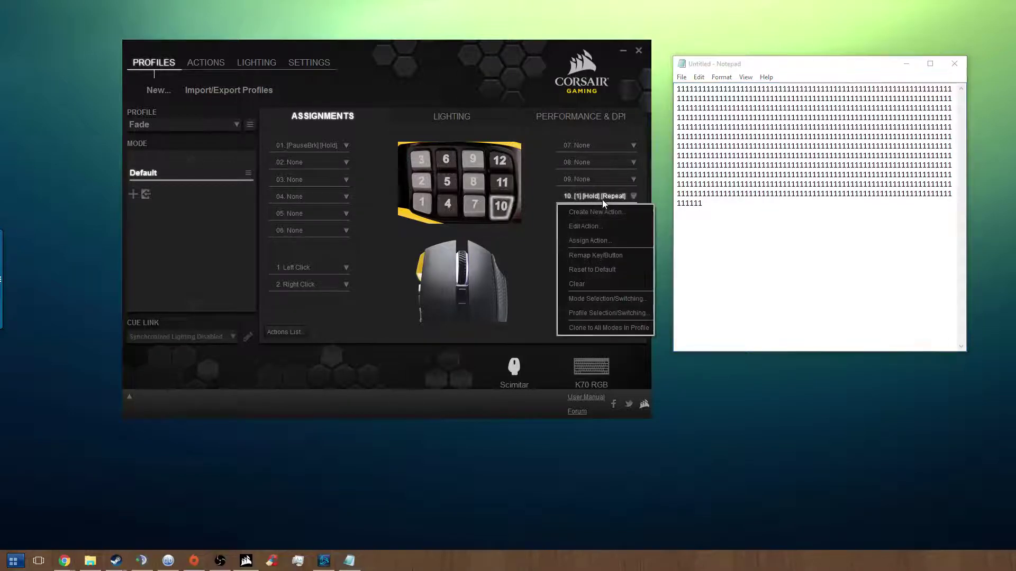
click(592, 225)
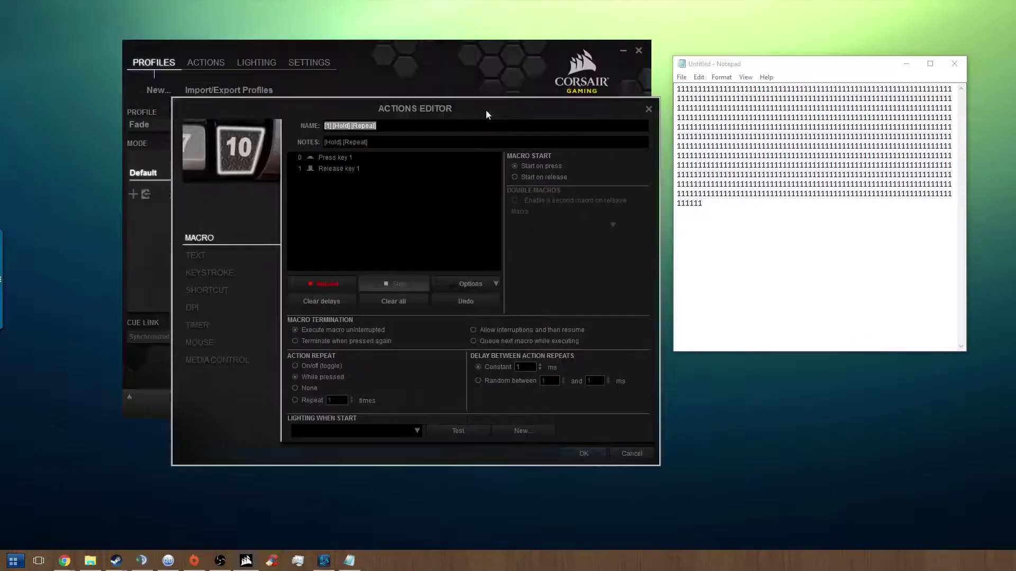
drag(486, 111, 748, 105)
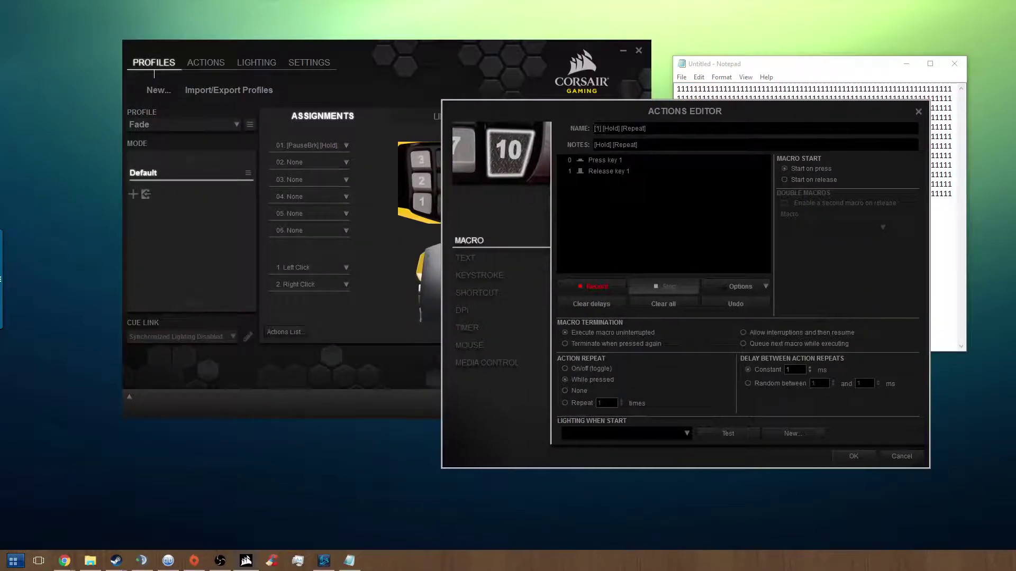
click(592, 131)
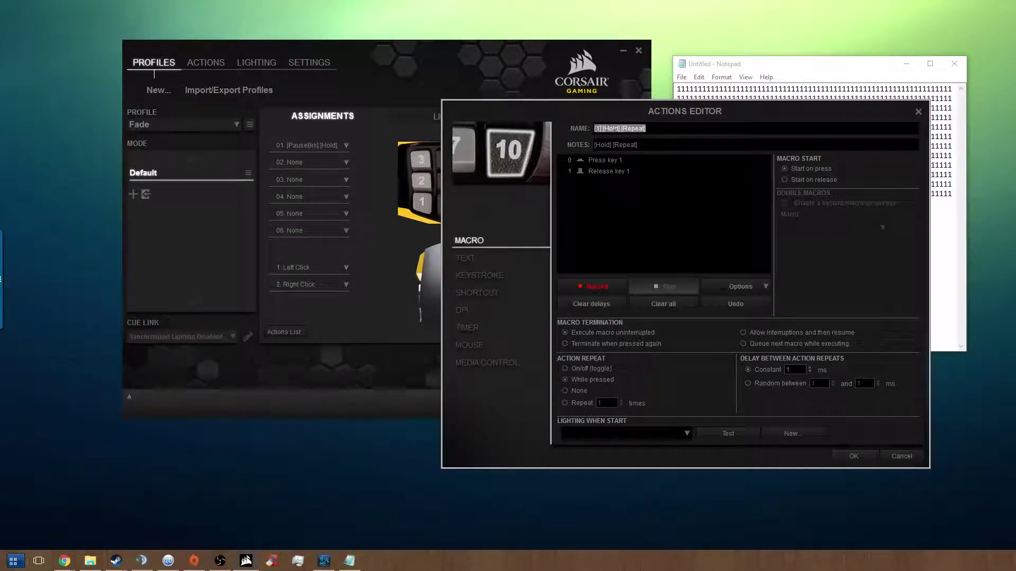
click(608, 128)
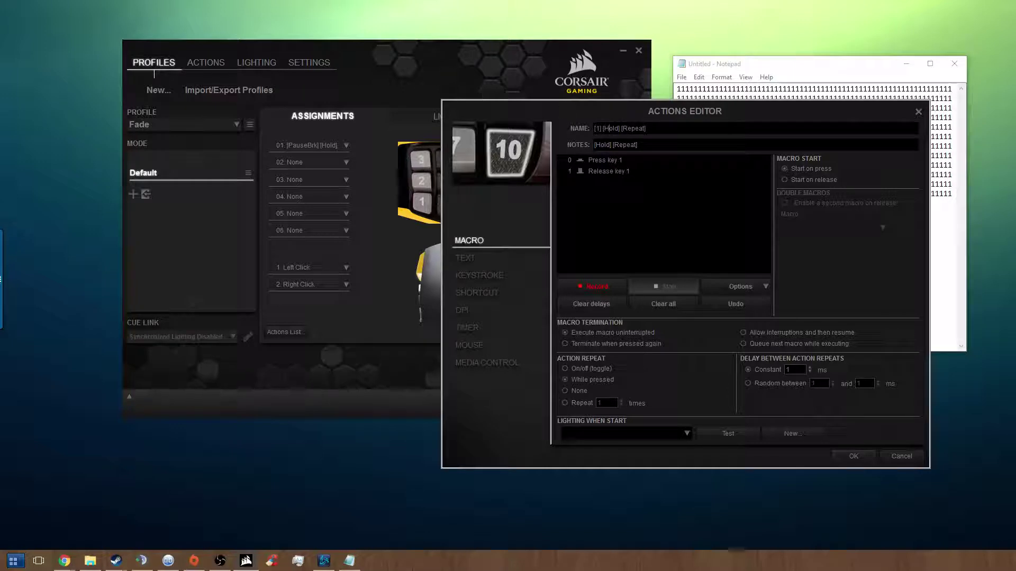
double_click(597, 128)
drag(603, 128, 618, 128)
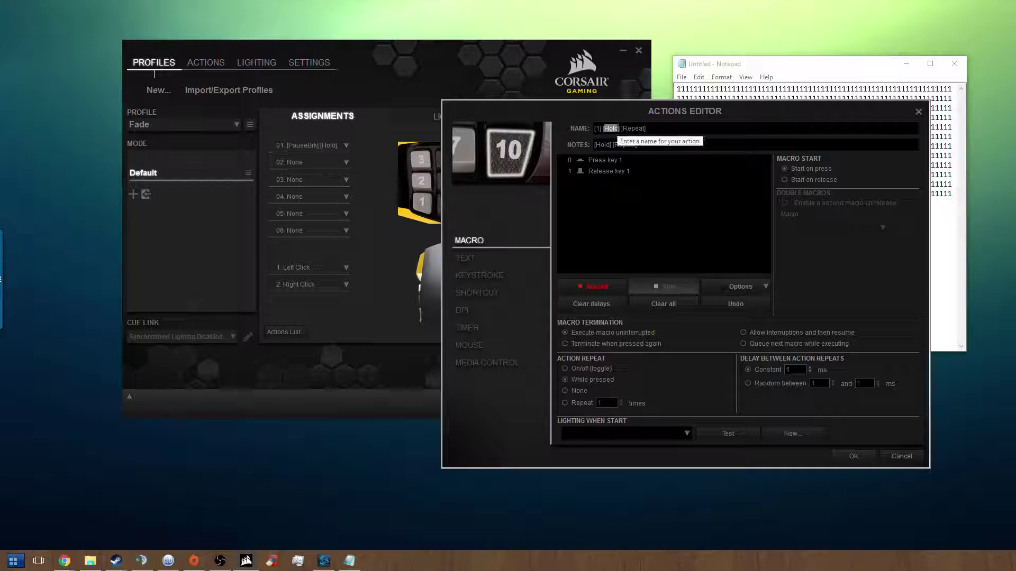
click(614, 128)
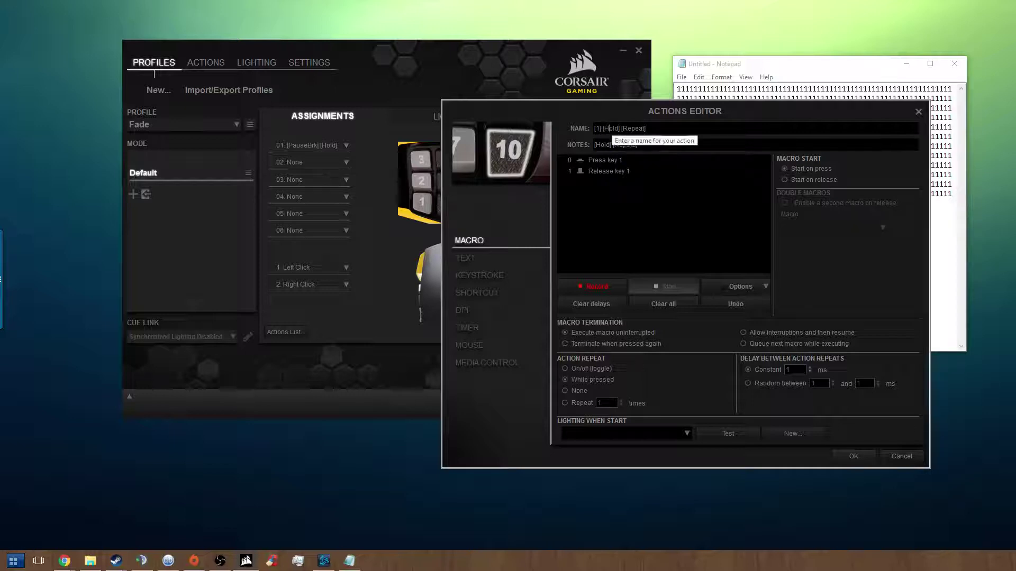
mouse_move(622, 128)
mouse_down()
mouse_move(646, 128)
mouse_move(623, 129)
mouse_move(646, 128)
mouse_move(690, 223)
mouse_move(553, 142)
mouse_move(615, 110)
mouse_move(624, 127)
mouse_up()
click(646, 128)
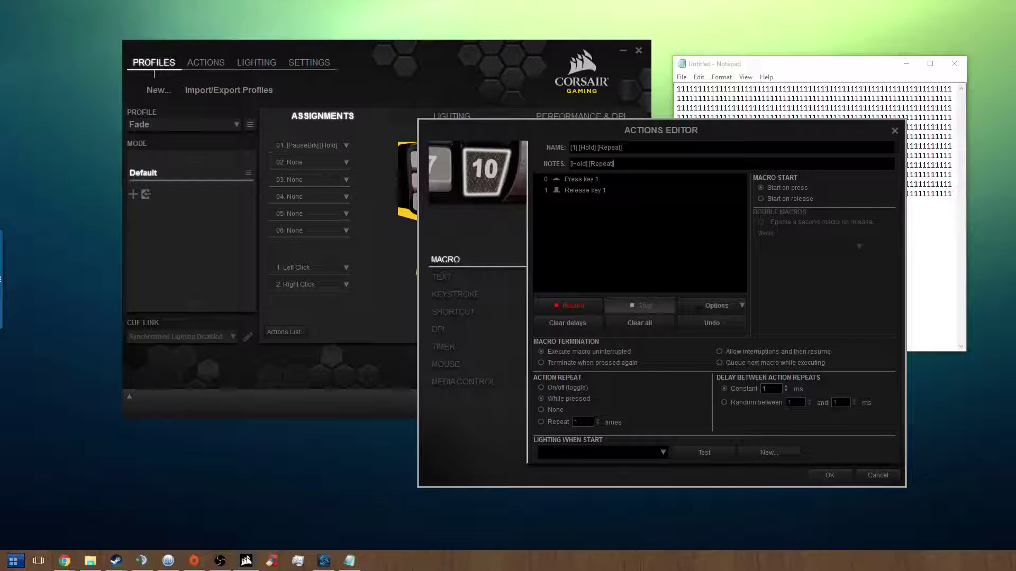
Review the Press key 1 and Release key 1 steps and the constant 1 ms repeat delay
click(576, 181)
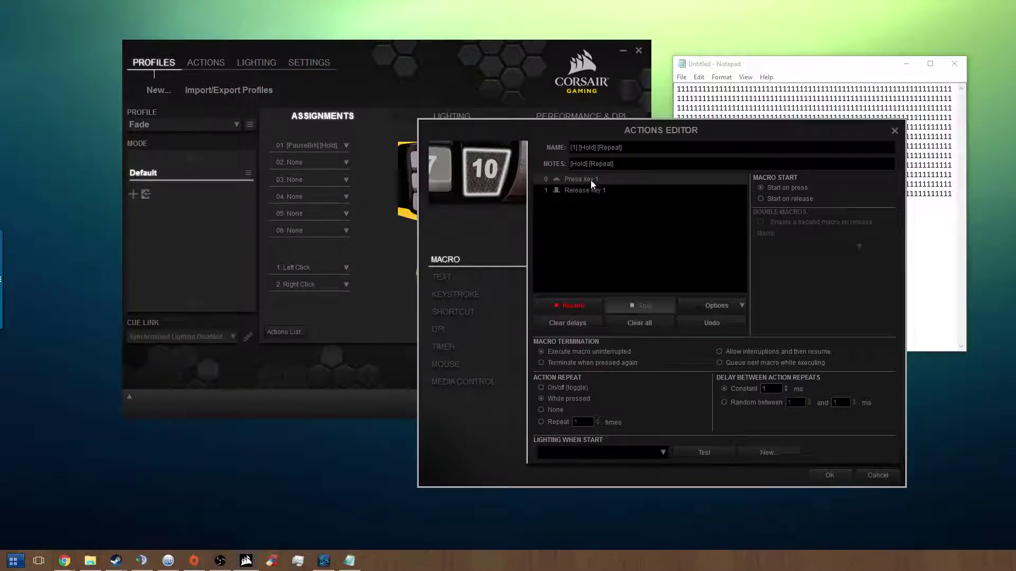
click(595, 186)
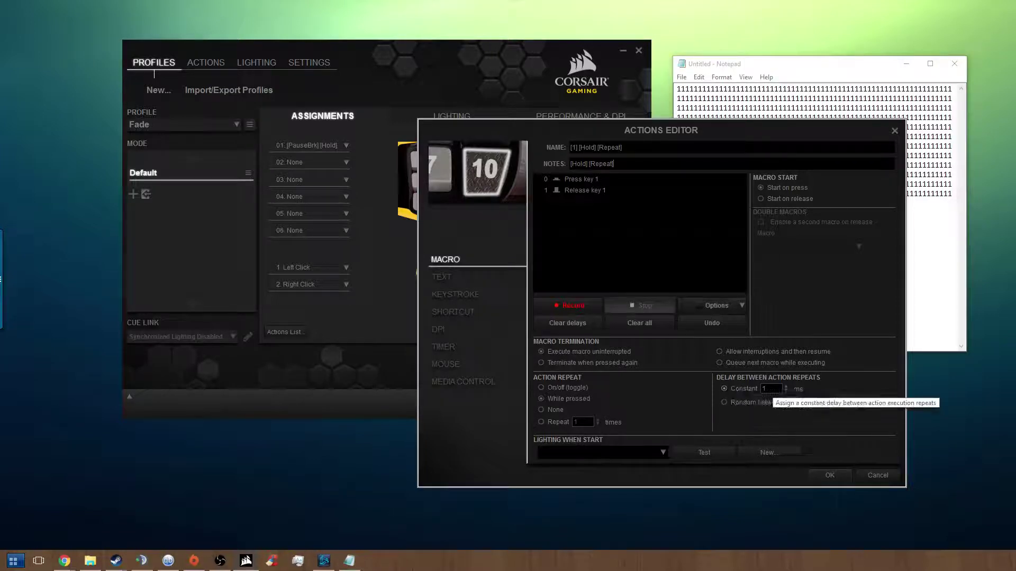
click(764, 389)
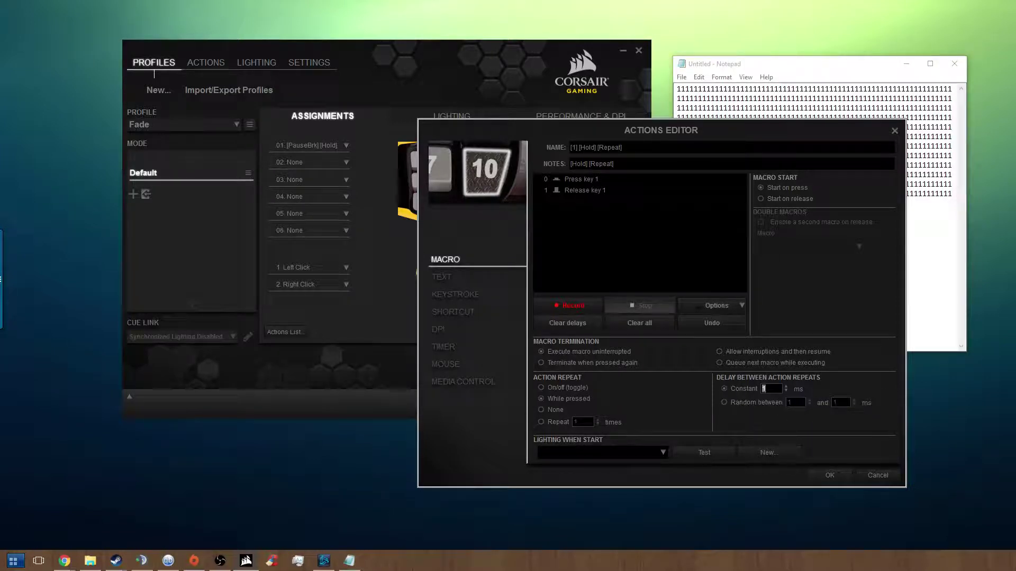
Cancel the old editor and start a new macro named '[2] [Hold] [Repeating]' with note '[Hold] [Repeat'
click(875, 476)
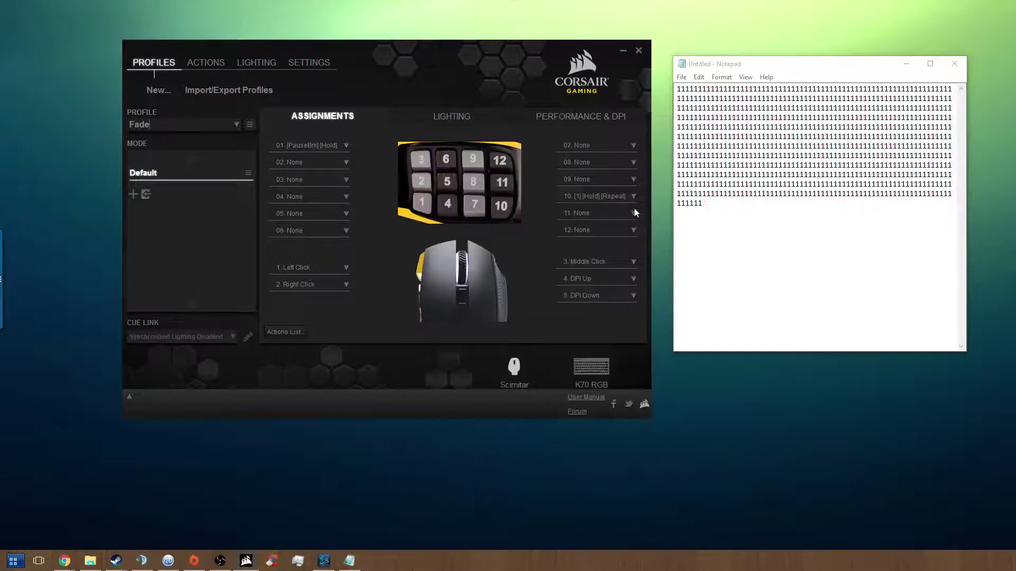
click(206, 63)
click(209, 91)
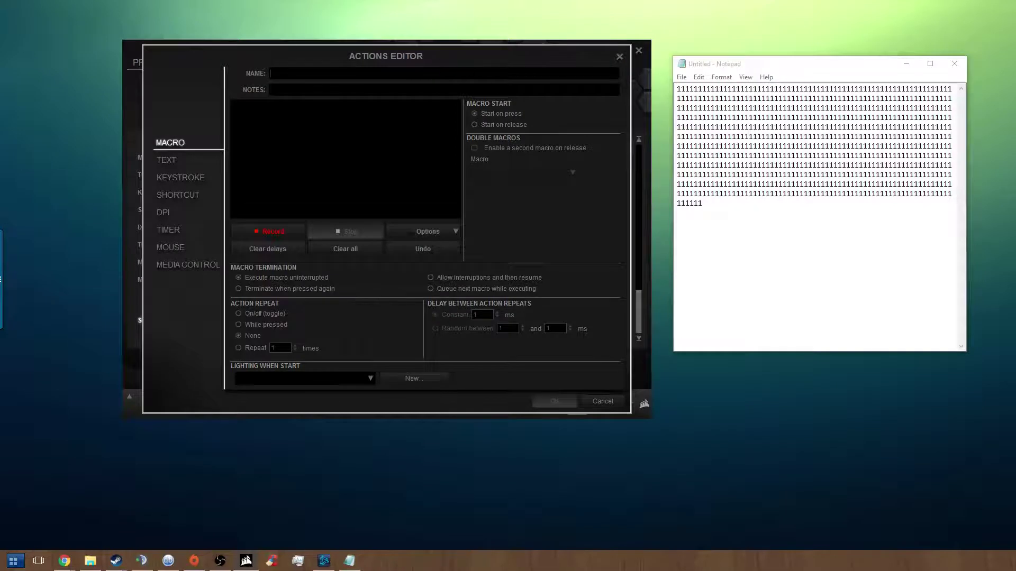
text([2] [Hold] [Repeating)
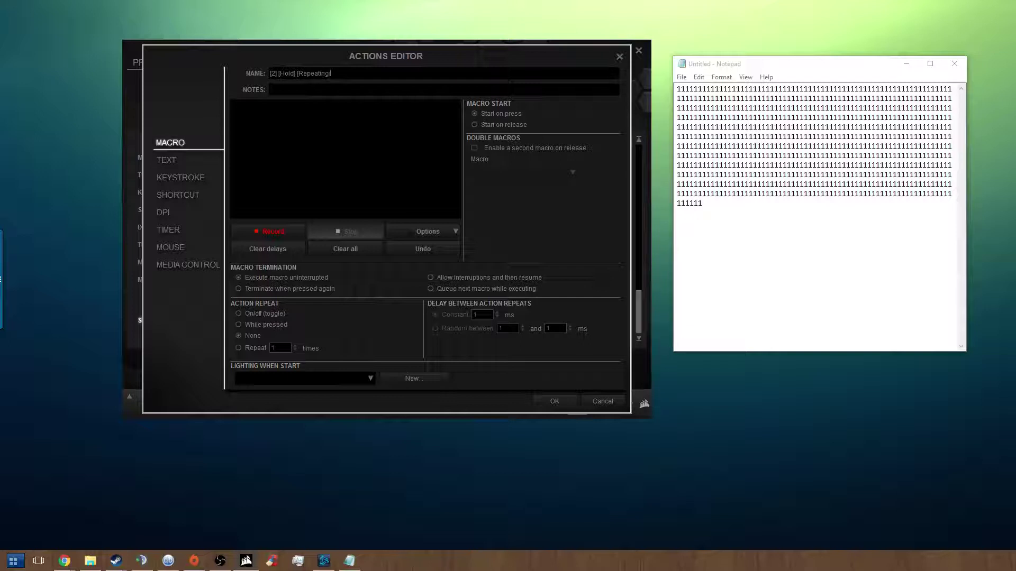
text(])
click(336, 90)
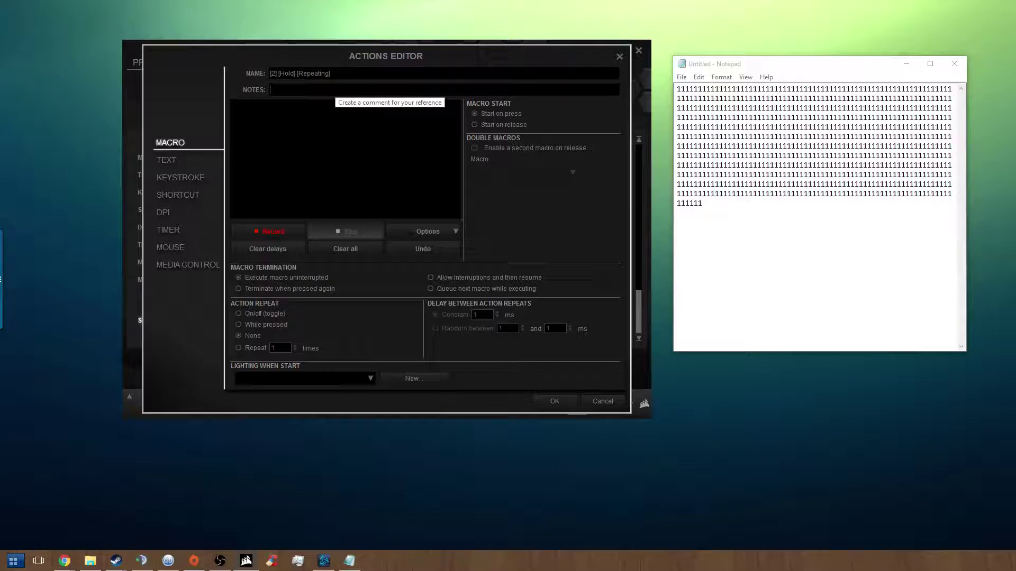
text([Hold] [Repeat)
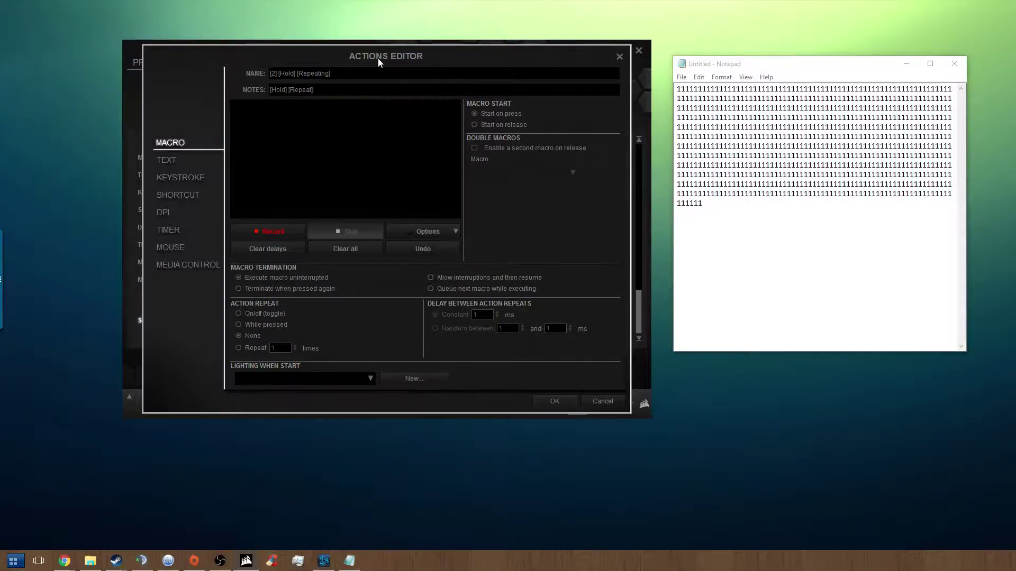
Record a press of key 2 into the new macro
drag(379, 61, 409, 54)
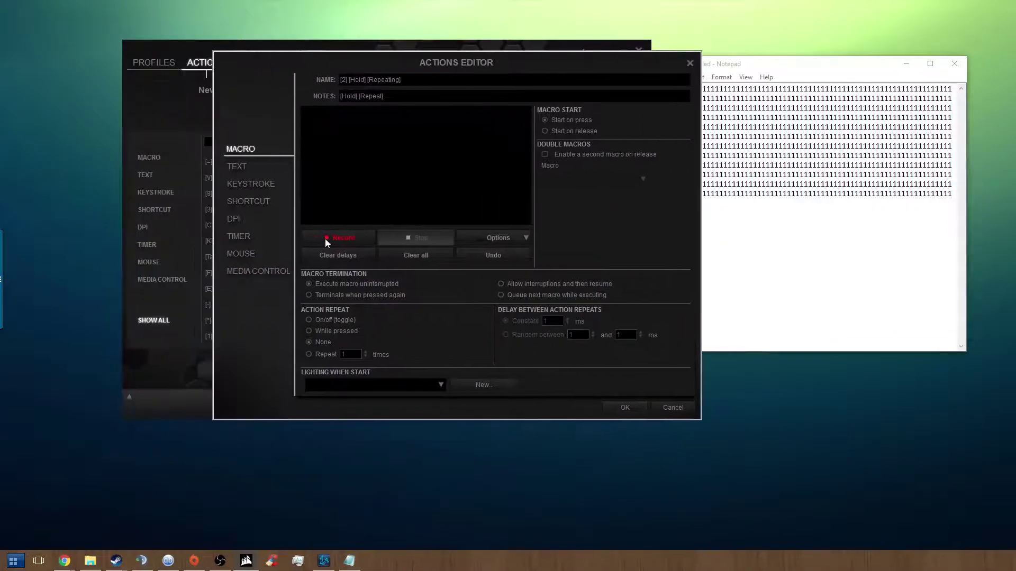
click(353, 241)
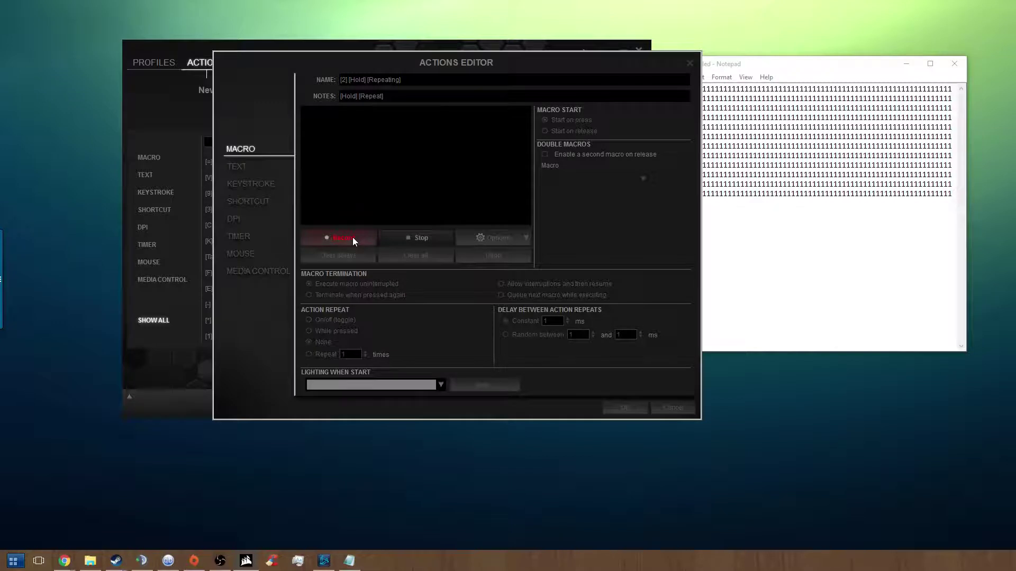
key(2)
click(408, 236)
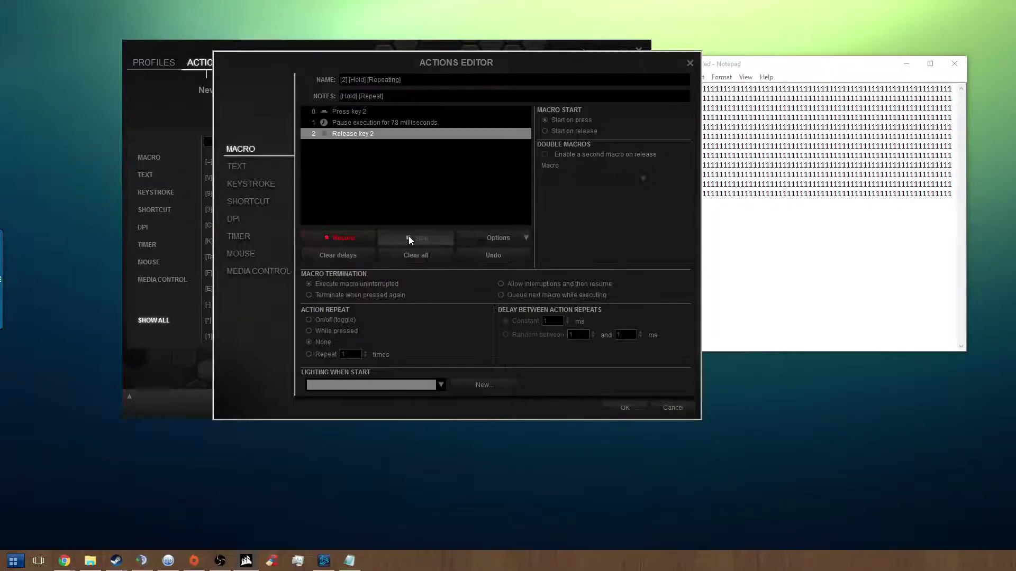
Select the 78 ms pause and clear all delays, leaving only Press and Release key 2
click(386, 124)
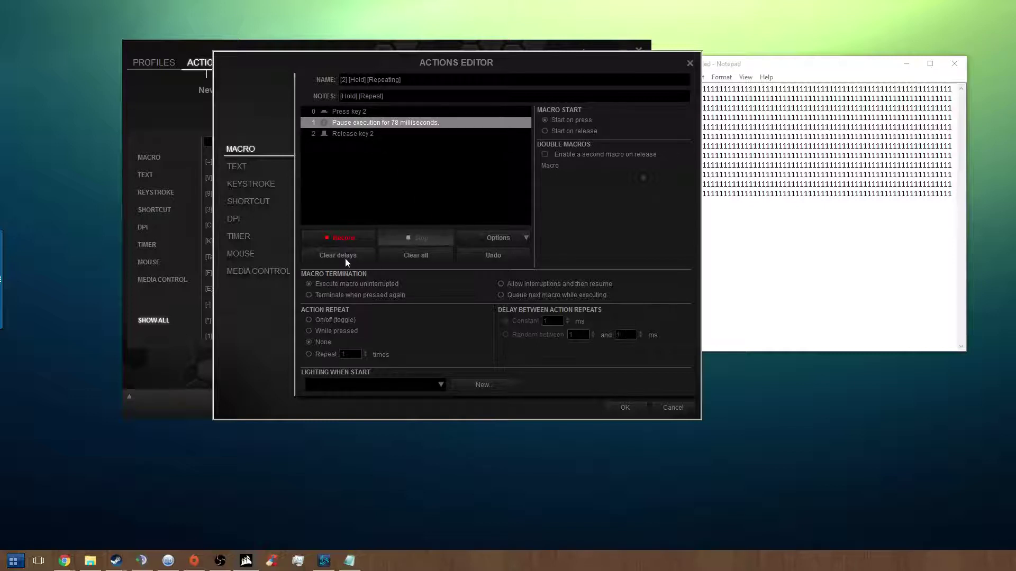
click(330, 255)
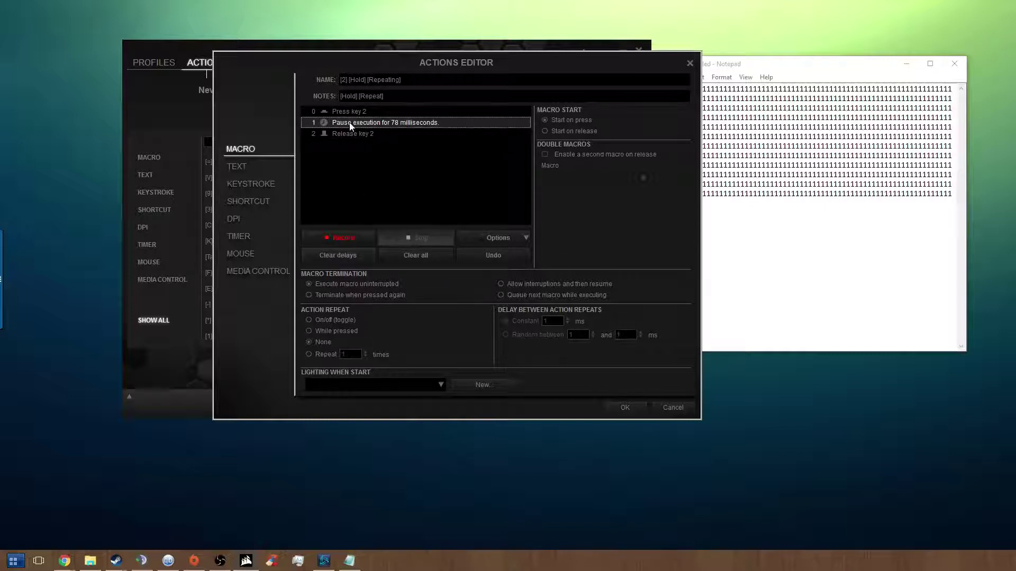
click(339, 257)
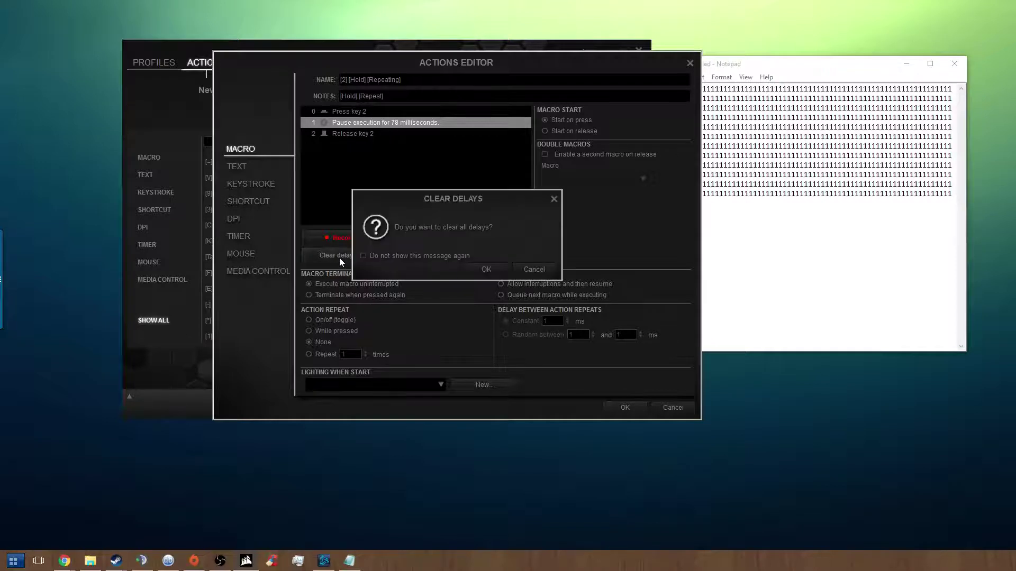
click(479, 270)
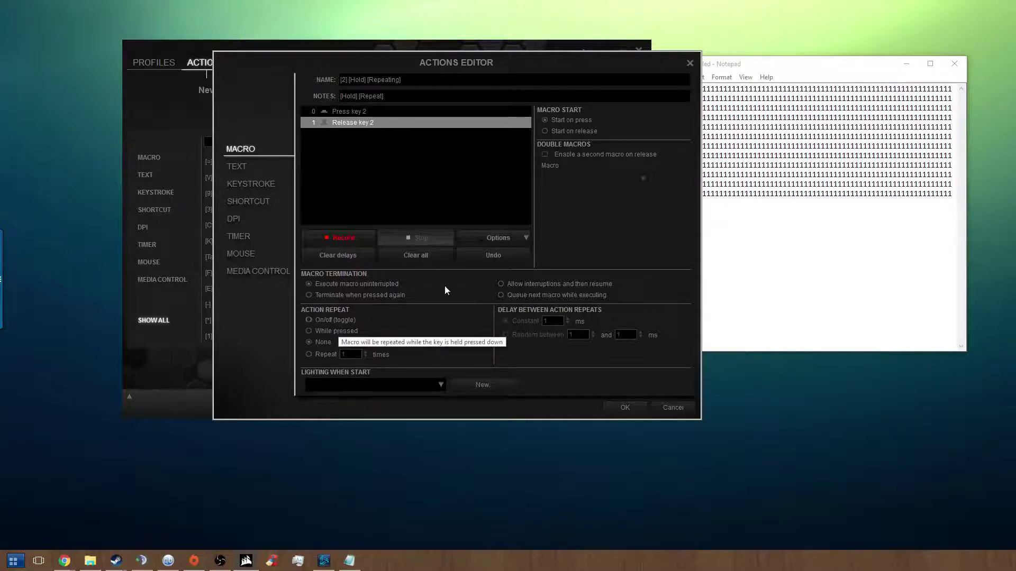
Clear the test text from Notepad with Ctrl+A and Backspace
click(812, 245)
text(111111)
key(ctrl+a)
key(BackSpace)
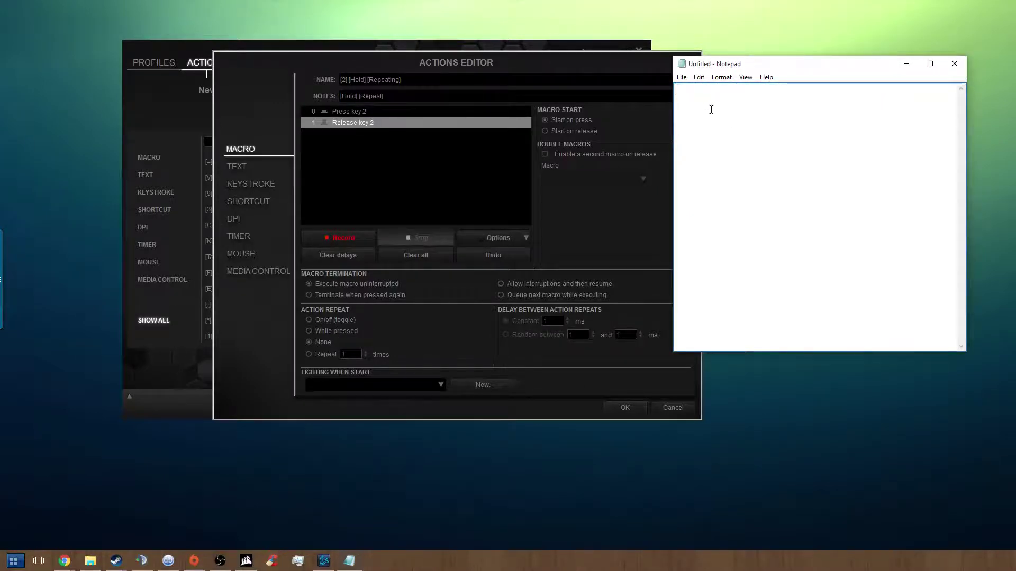
Set the macro to repeat 'While pressed' with a constant 3 ms delay
click(329, 333)
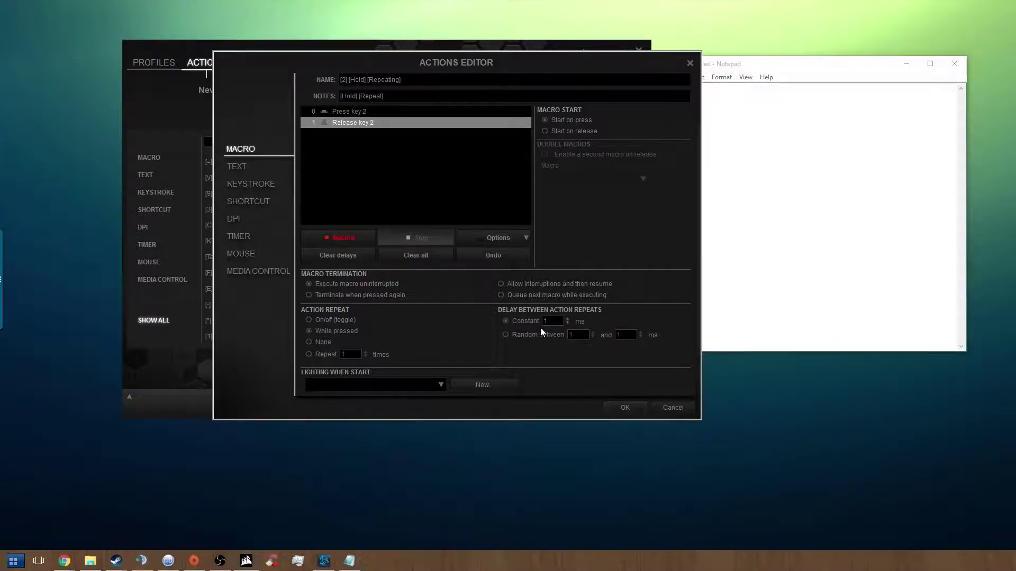
click(556, 319)
key(ctrl+a)
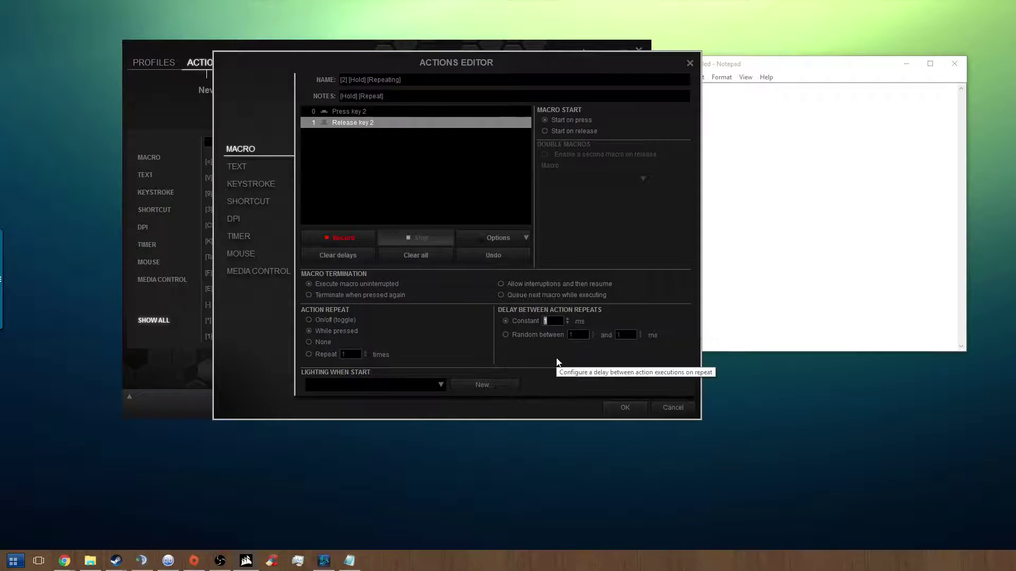
text(3)
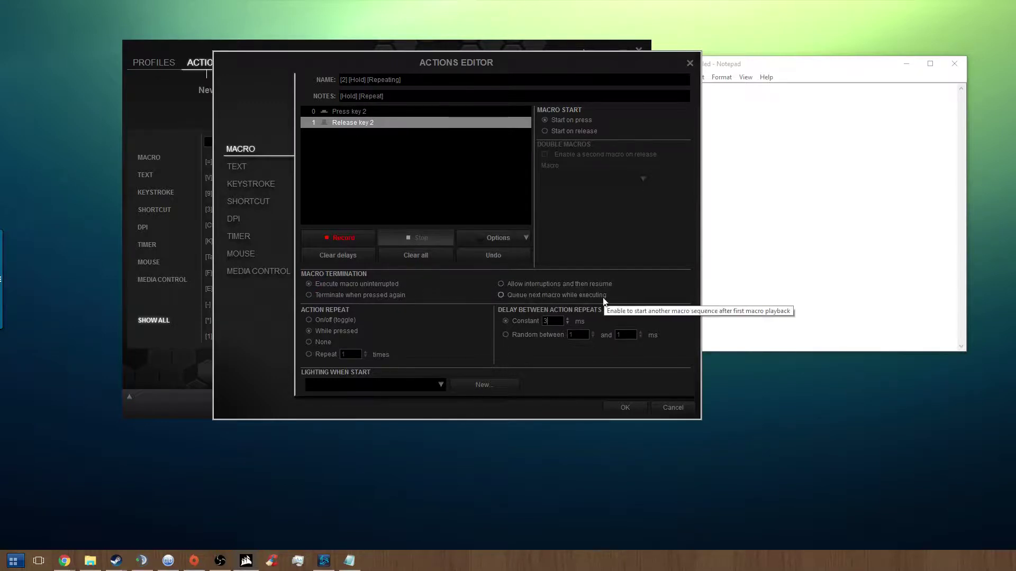
drag(432, 69, 396, 78)
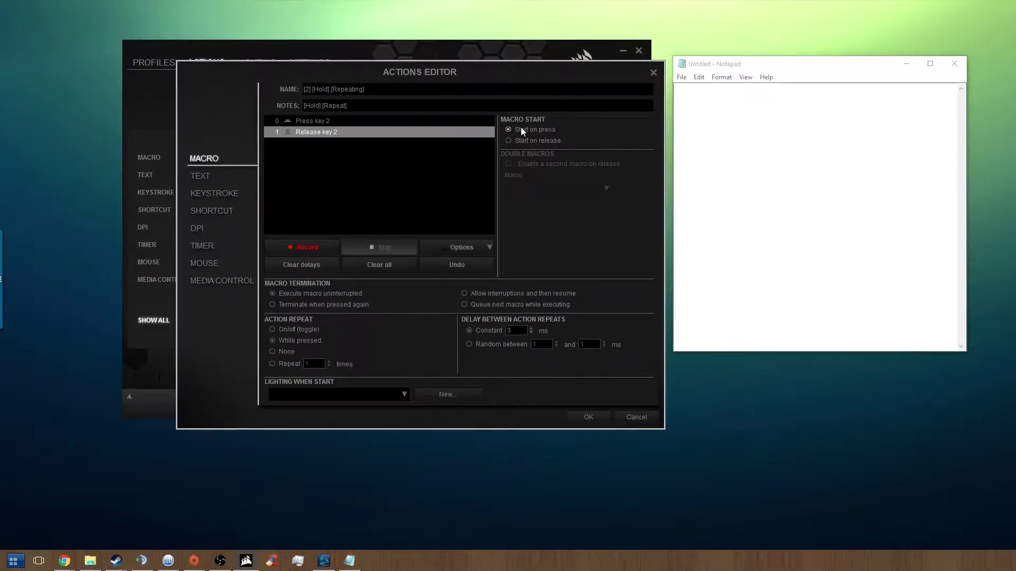
Save the macro and select [2] [Hold] [Repeat] at the top of the Actions list
click(573, 417)
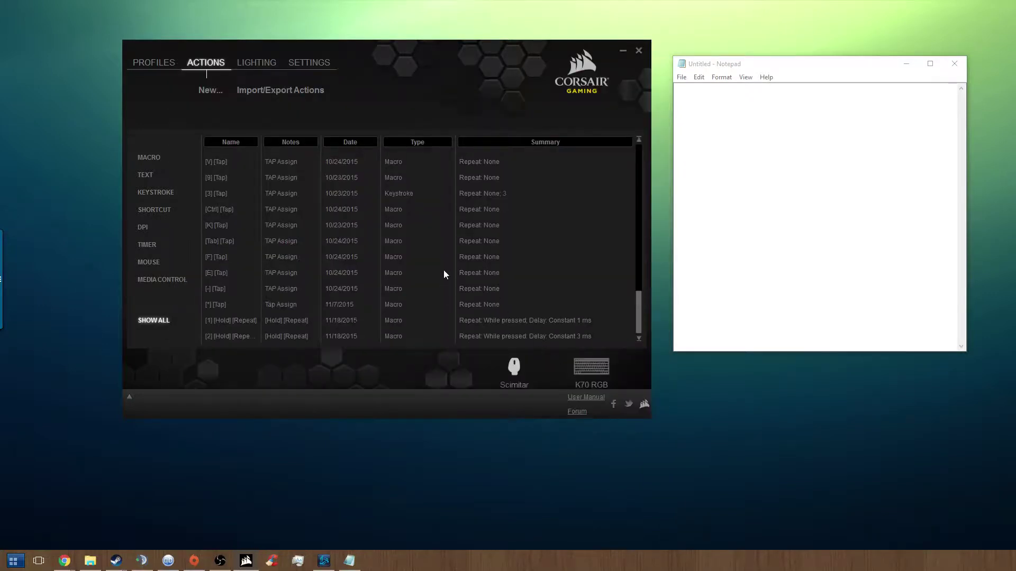
scroll(444, 270, up, 5)
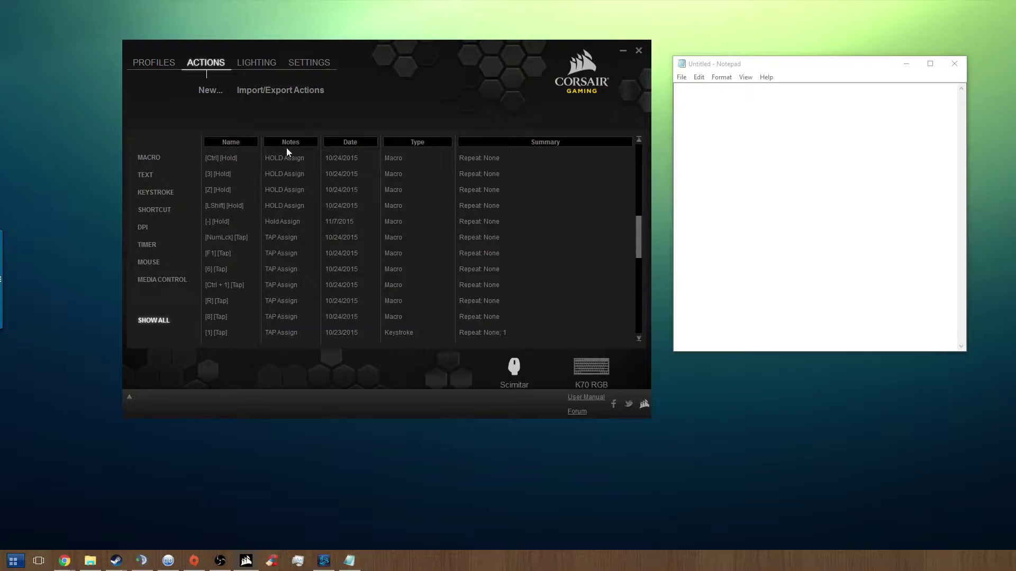
scroll(334, 308, down, 5)
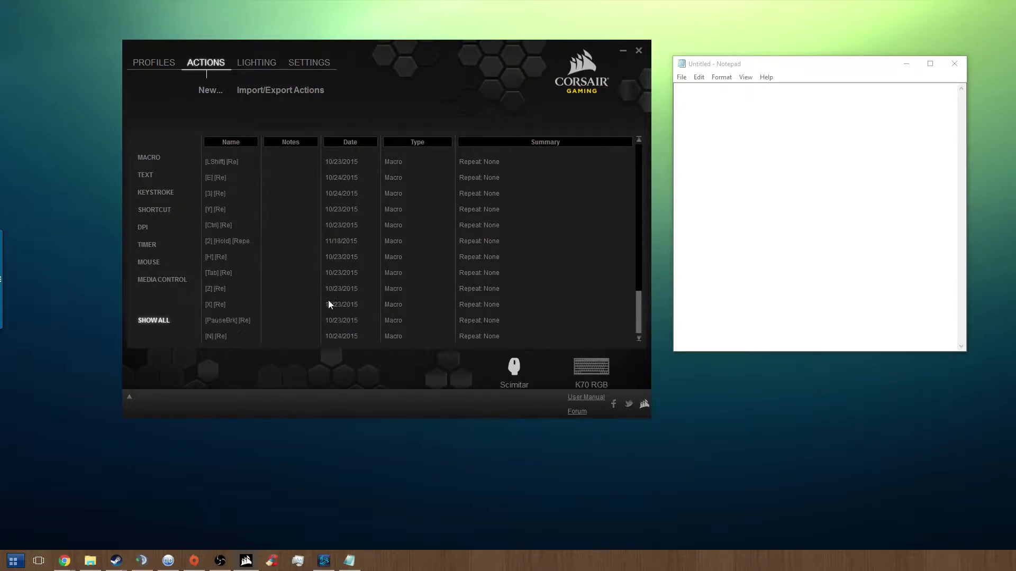
scroll(325, 317, up, 3)
scroll(323, 318, up, 5)
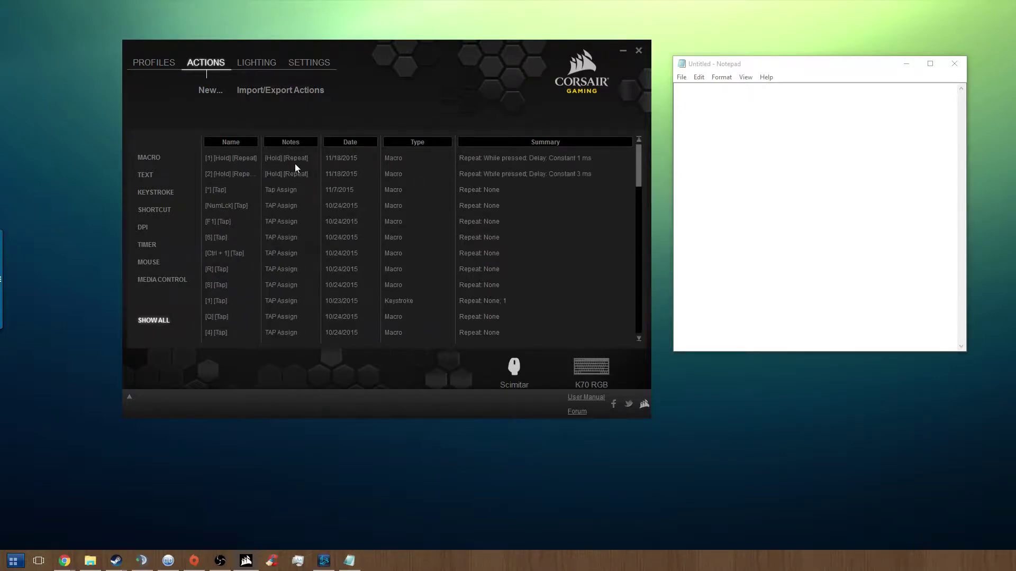
click(220, 175)
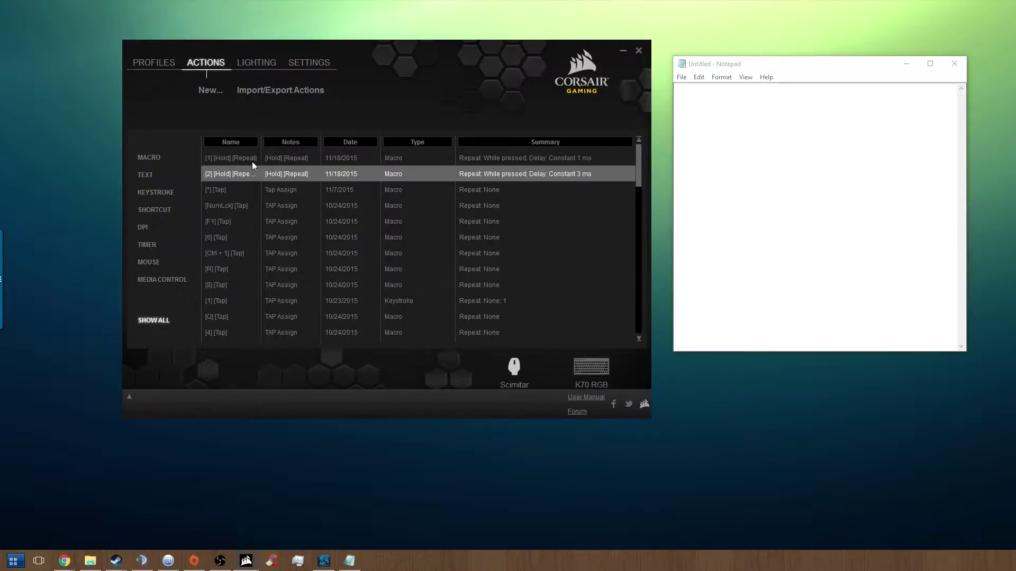
Assign the [2] [Hold] [Repeat] macro, found by searching '[2] [Hold', to mouse button 11
click(156, 63)
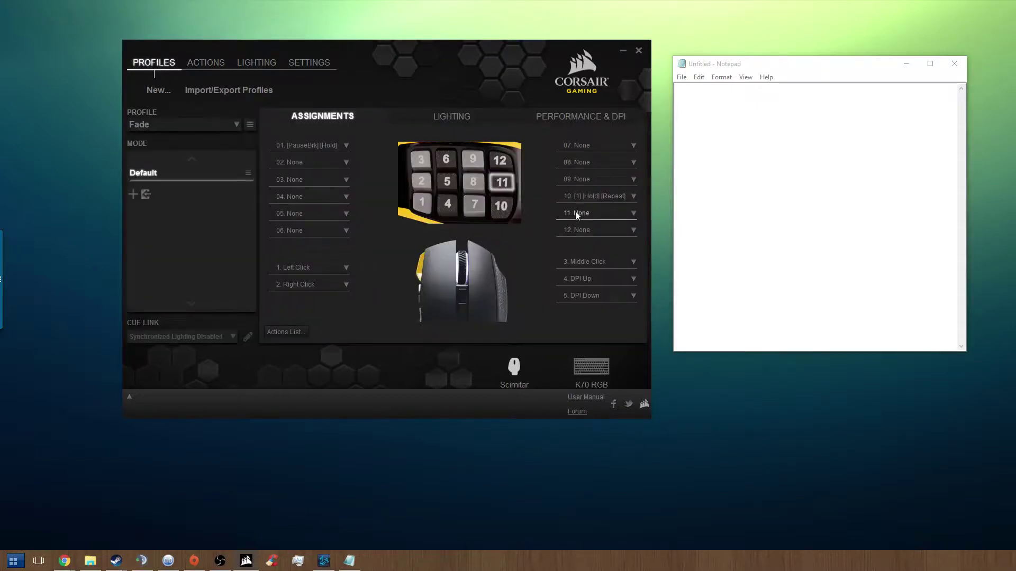
right_click(499, 180)
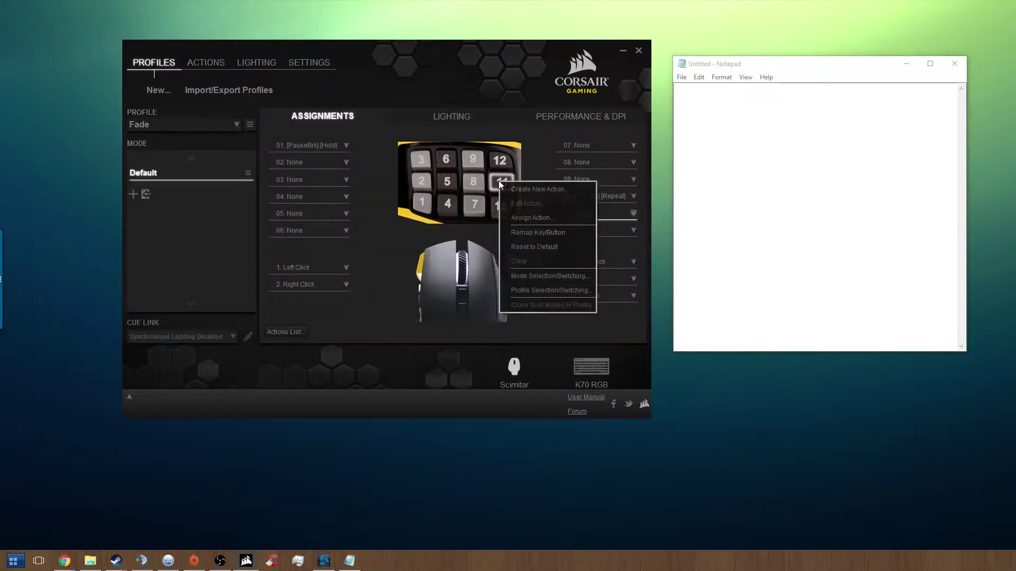
click(541, 210)
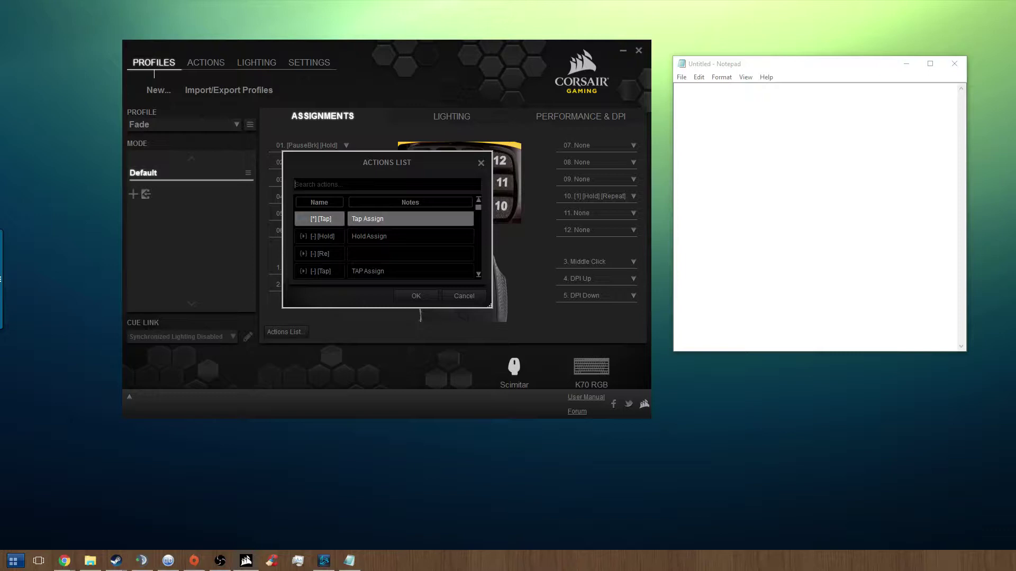
text([2] [)
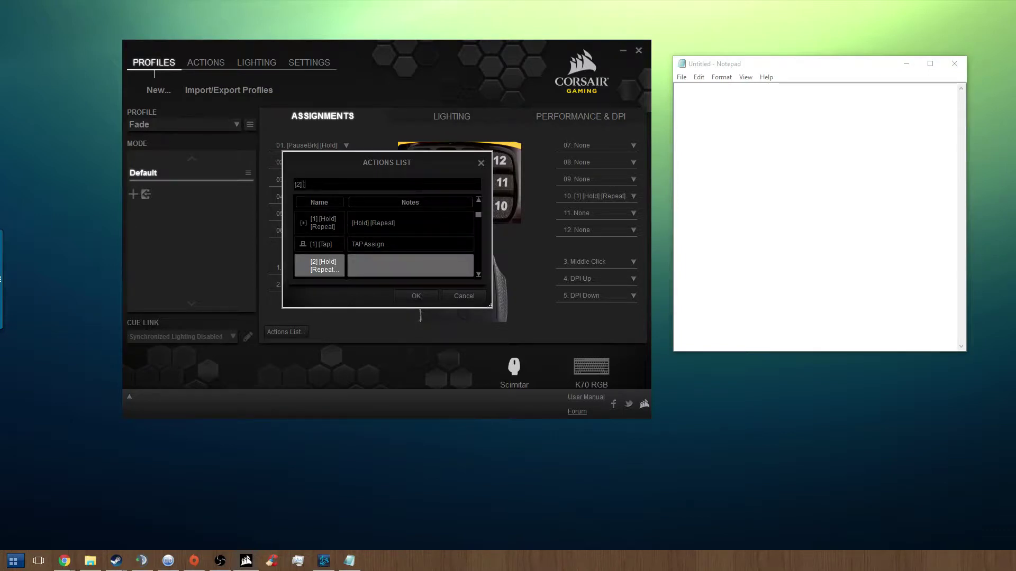
text(Hold)
scroll(382, 253, up, 1)
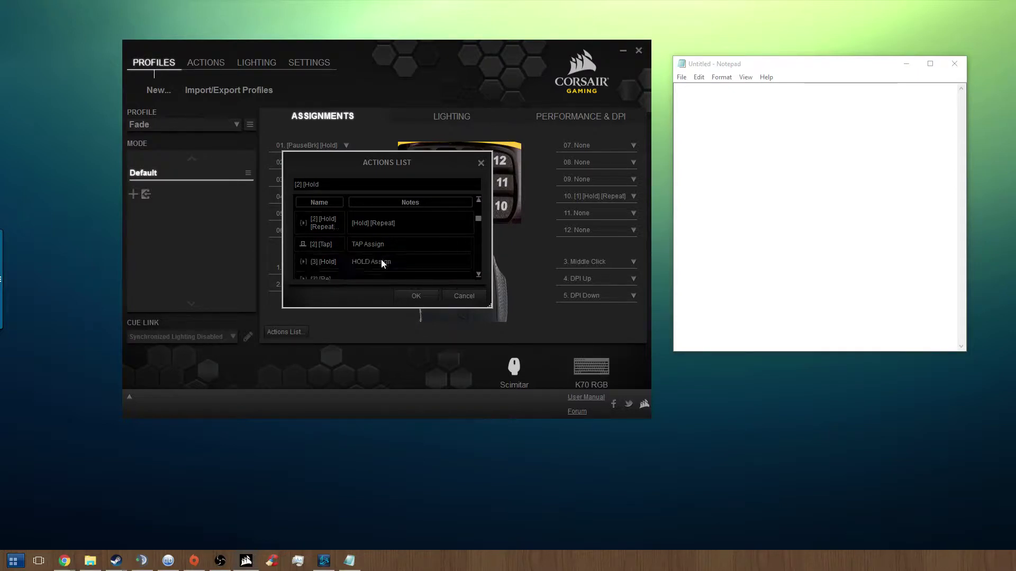
scroll(391, 252, down, 2)
scroll(383, 241, up, 1)
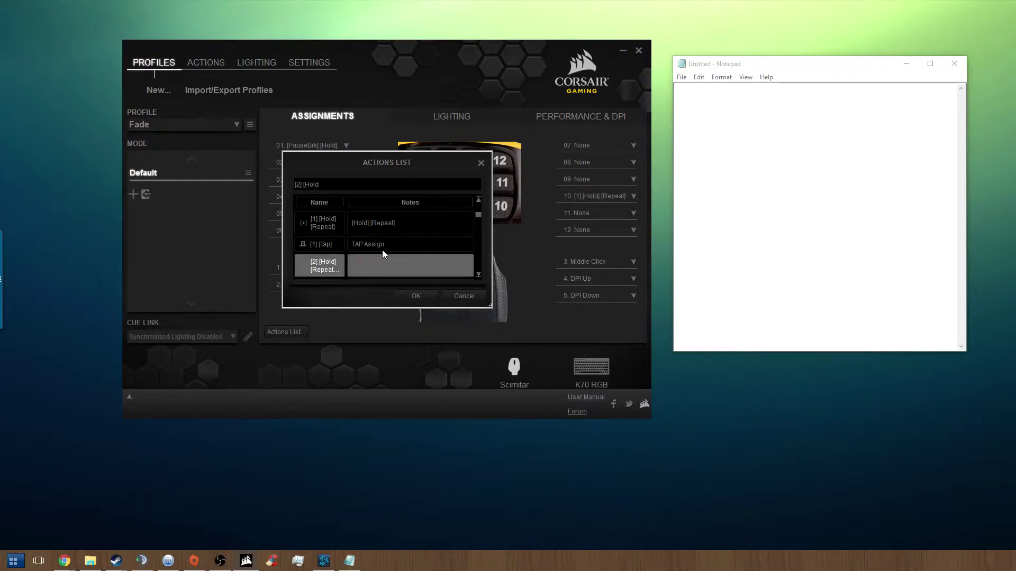
click(478, 275)
click(478, 275)
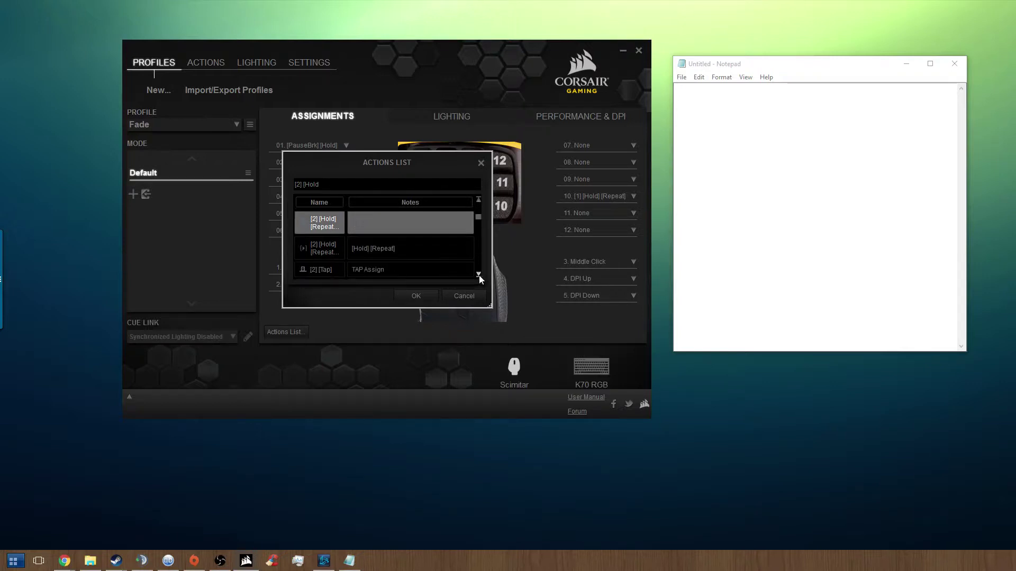
click(369, 249)
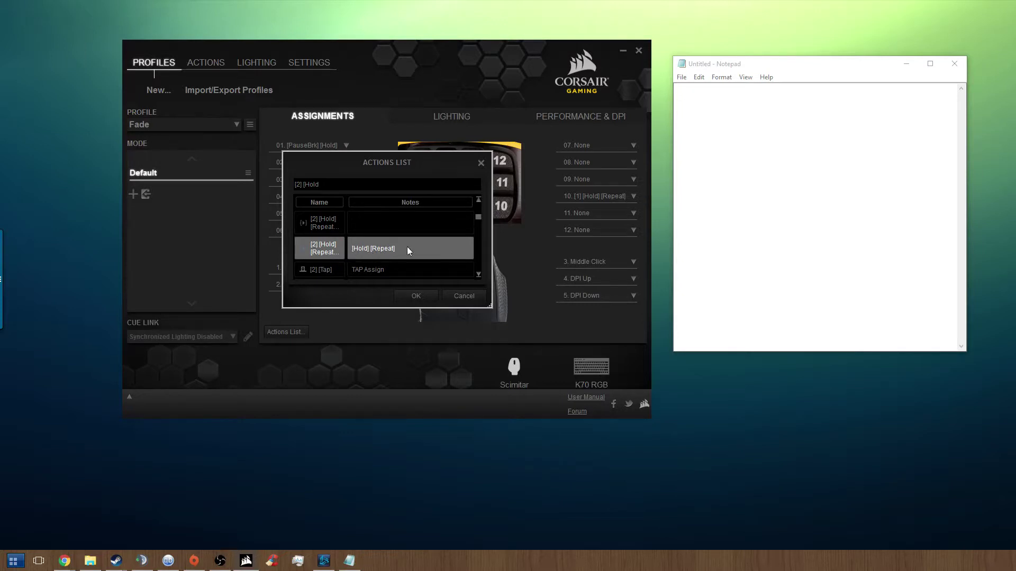
click(413, 294)
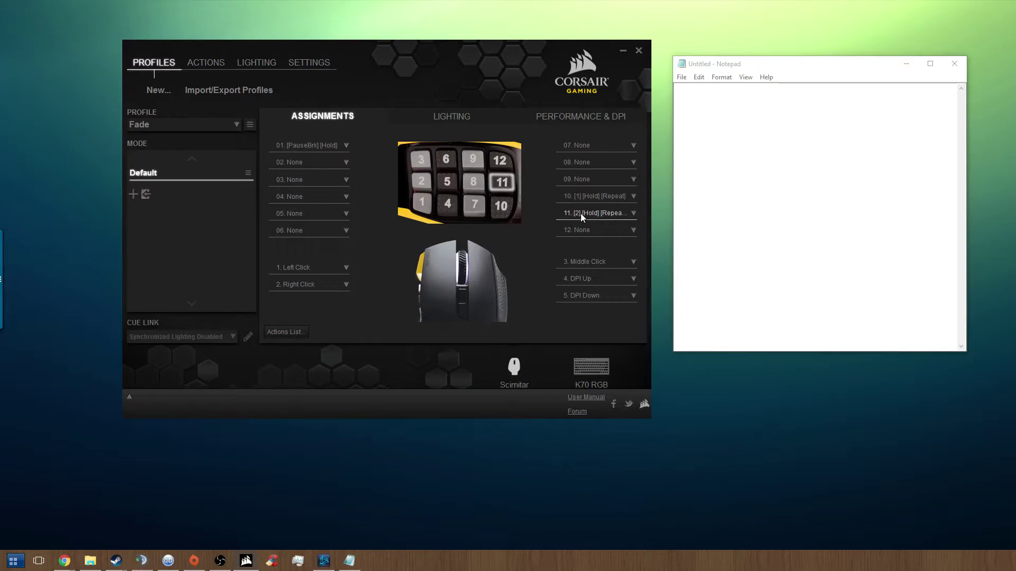
click(725, 202)
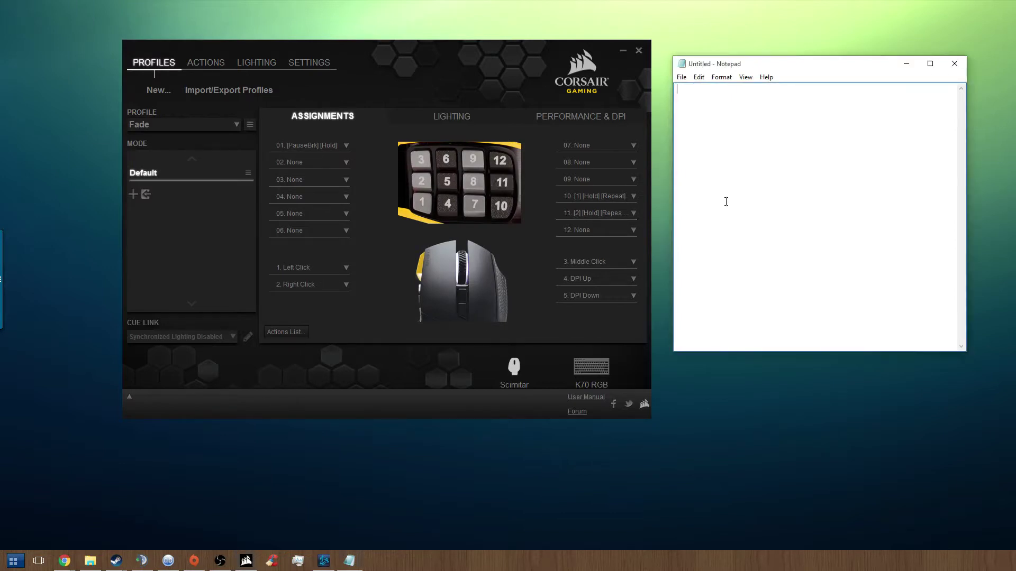
mouse_move(763, 72)
mouse_down()
mouse_move(771, 112)
mouse_move(769, 82)
mouse_up()
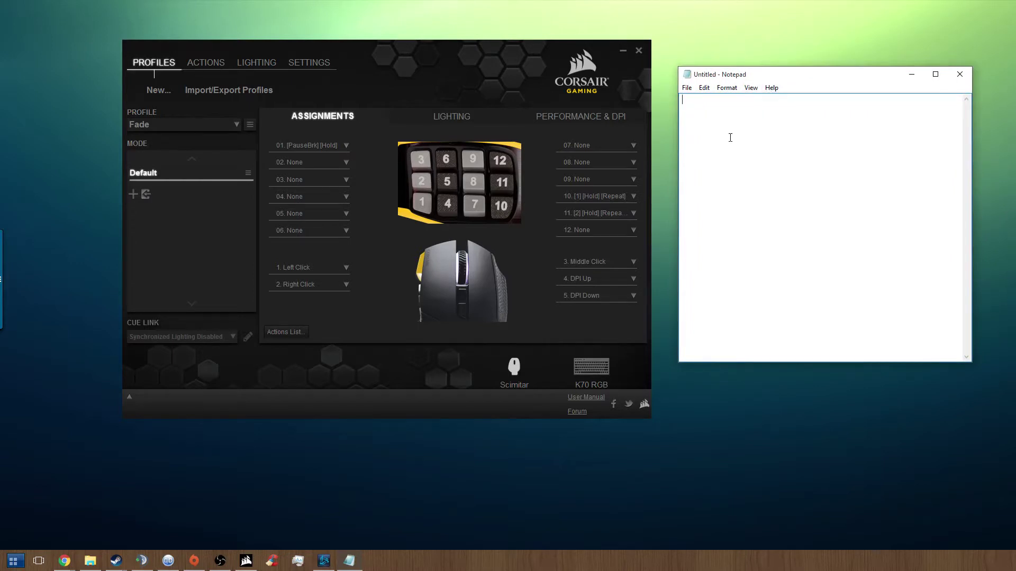
text(2222222222222222222222222222222222222222222222222222)
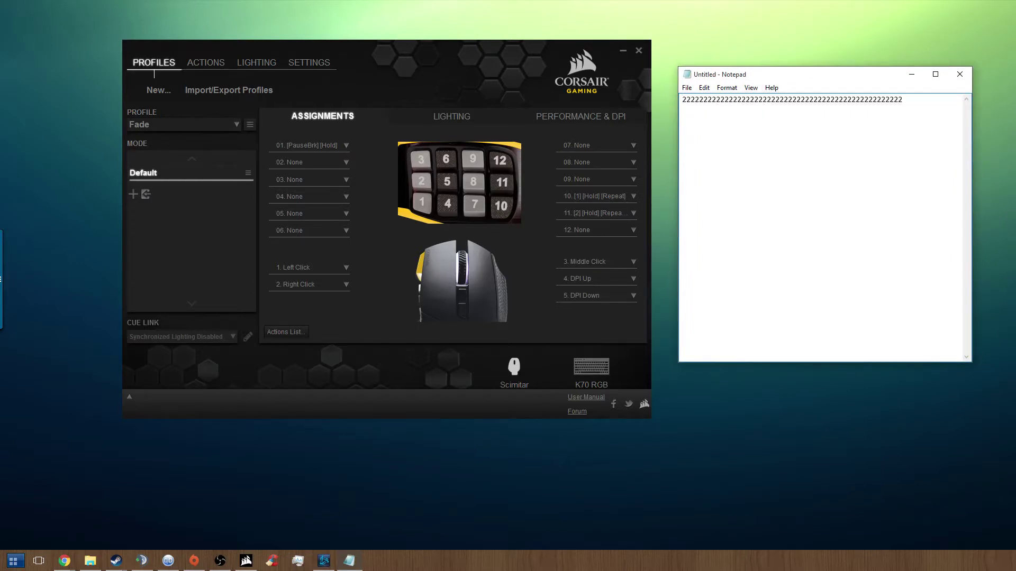
text(22222222222222222222222222222222222222222222222222222222222222222222222222222222222222222222222222222222222222222222222222222222222222222222222222222222222222222222222222222222222222222222222222222222222222222222222222222222222222222222222222222222222222222222222222222222222222222222222222222222222222222222222222222222222222222222222222222222222222222222222222222222222222222222222222222222222222222222222222222222222222222222222222222222222222222222222222222222222222222222222222222222222222222222222222222222222222222222222222222222222222222222222222222222)
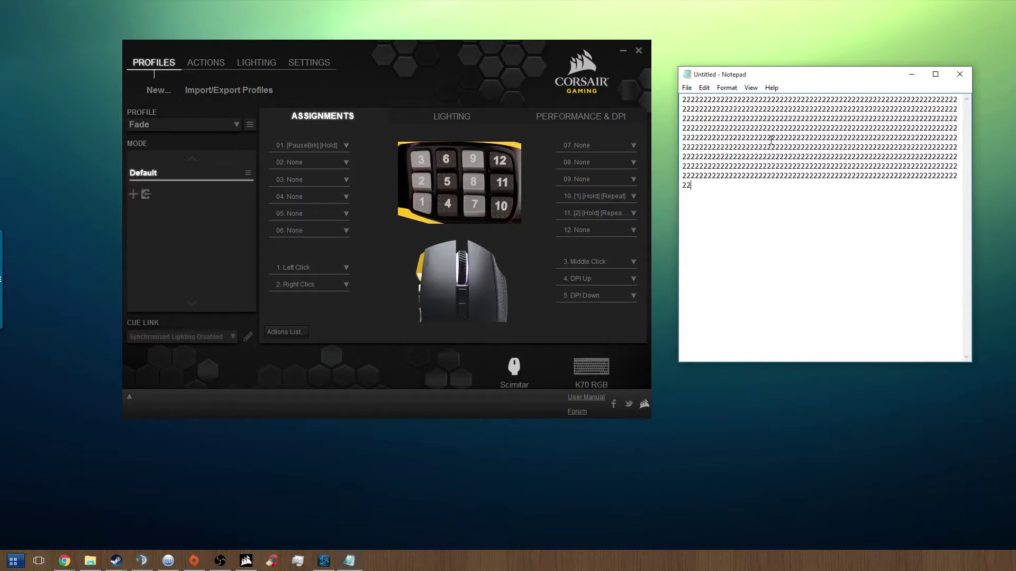
text(222222222222222222222222222222222222222222222222222222222222222222222222222222222222222222222222222222222222222222222222222222222222222222222222222222222222222222222222222222222222222222222222222222222222222222222222222222222222222222222222222222222222222222222222222222222222222222222222222222222222222222222222222222222222222)
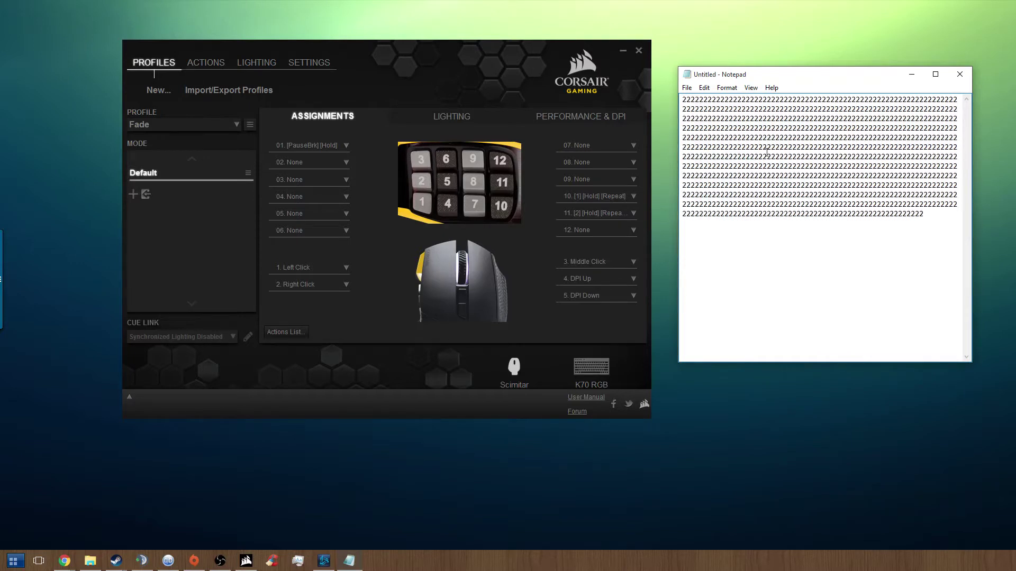
text(222222222222222222222222222222222222222222222222222222222222222222222222222222222222222222222222222222222222222222222222222222222222222222222222222222222222222222222222222222222222222222222222222222222222222222222222222)
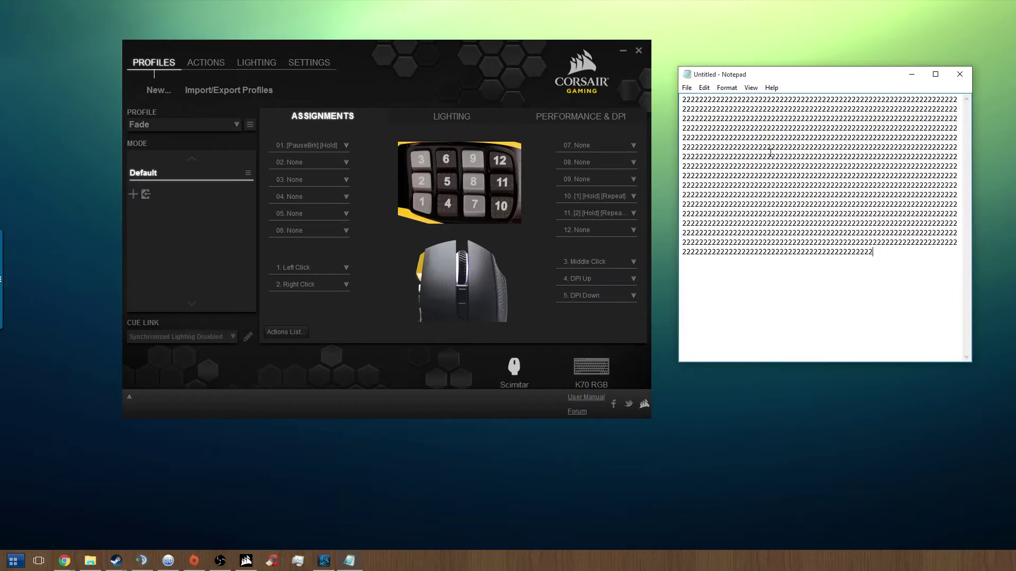
key(ctrl+a)
key(BackSpace)
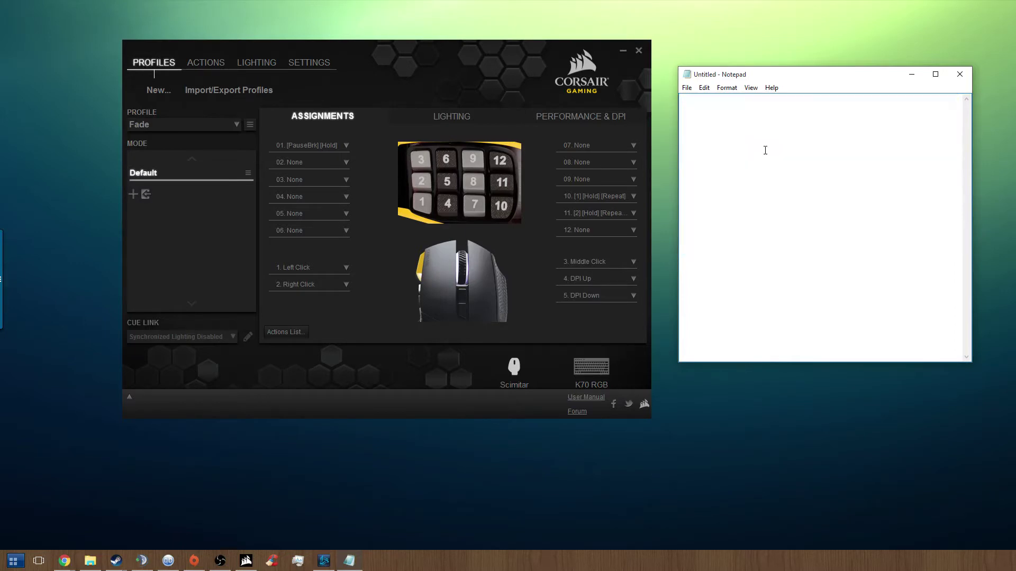